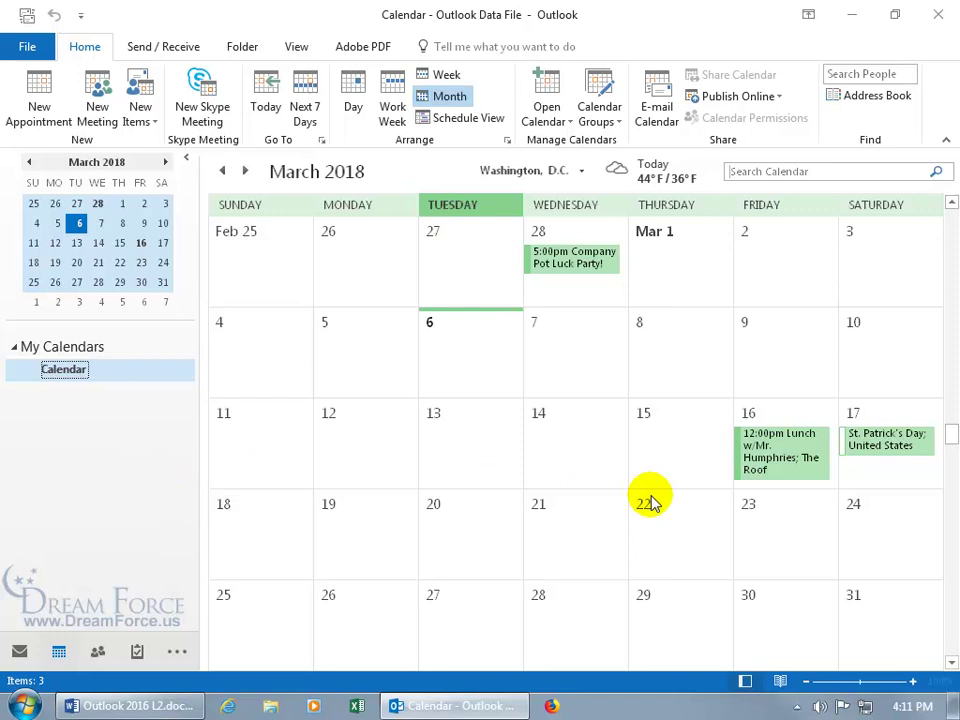
Step: Start a new event on Friday 3/23/2018 from the March Month view
double_click(764, 538)
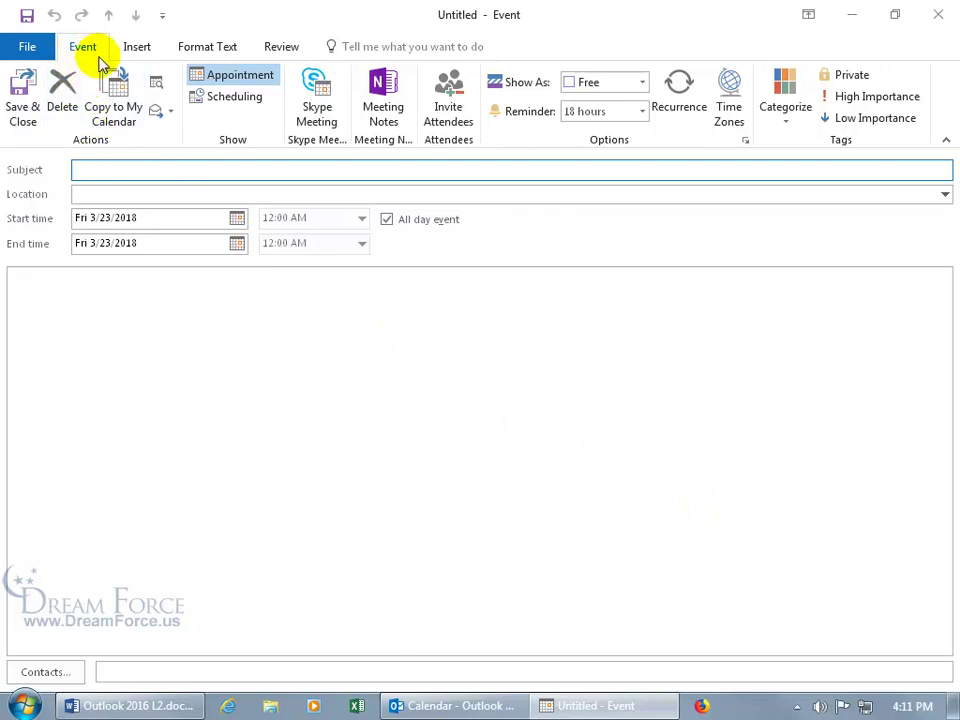
Step: Uncheck All day event and enter 'Ghost Hunting' as the appointment subject
click(385, 220)
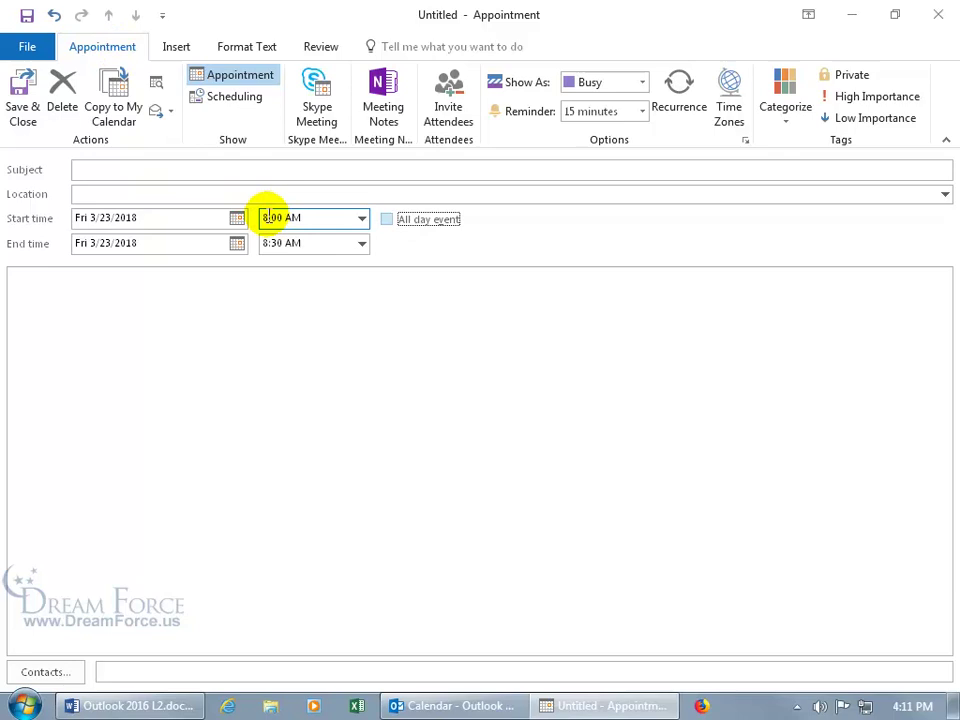
click(162, 172)
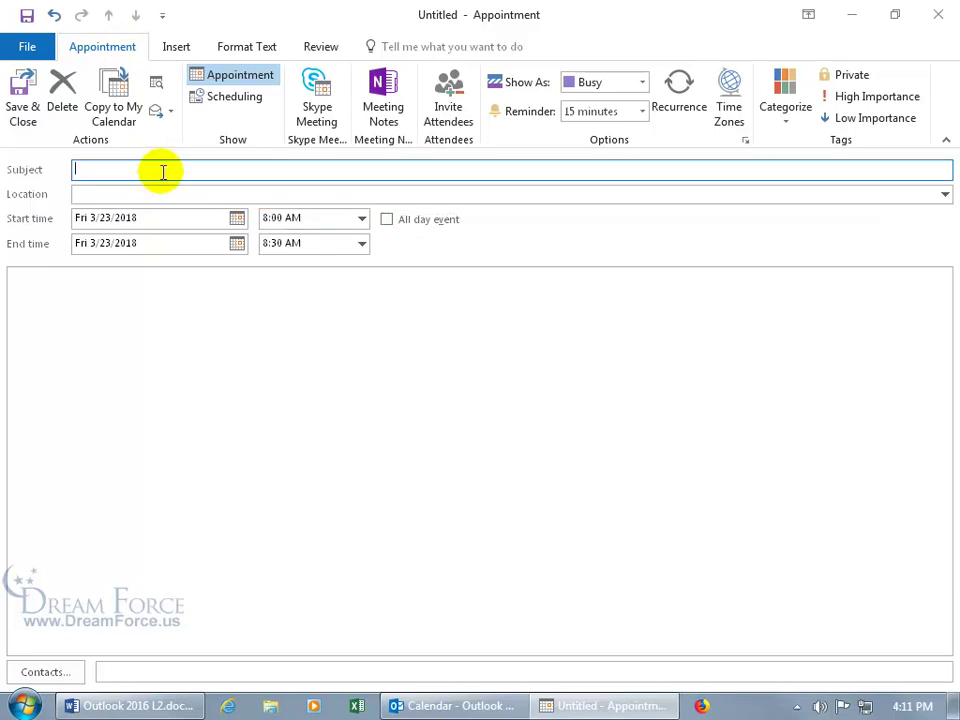
text(Ghost Hunti)
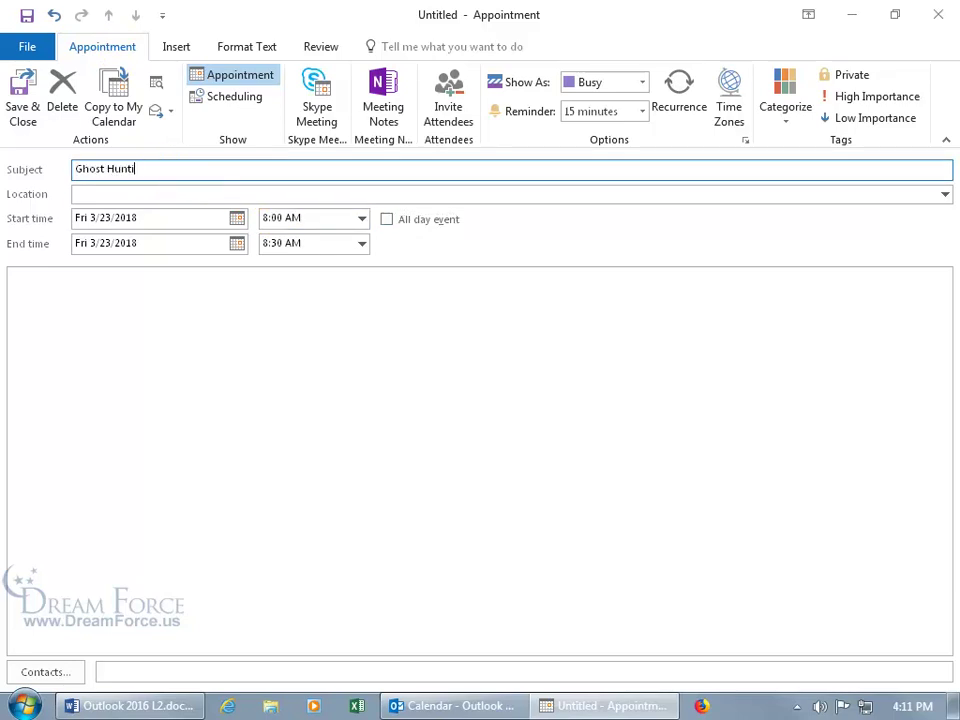
text(ng)
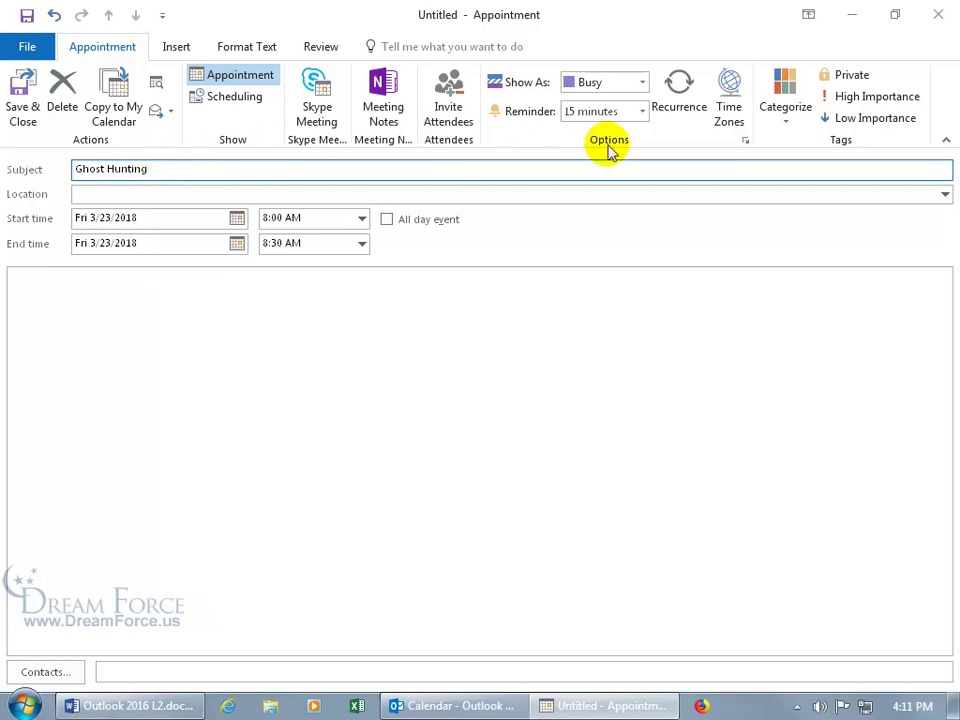
Step: In Recurrence, set the appointment start time to 6:00 PM
click(680, 103)
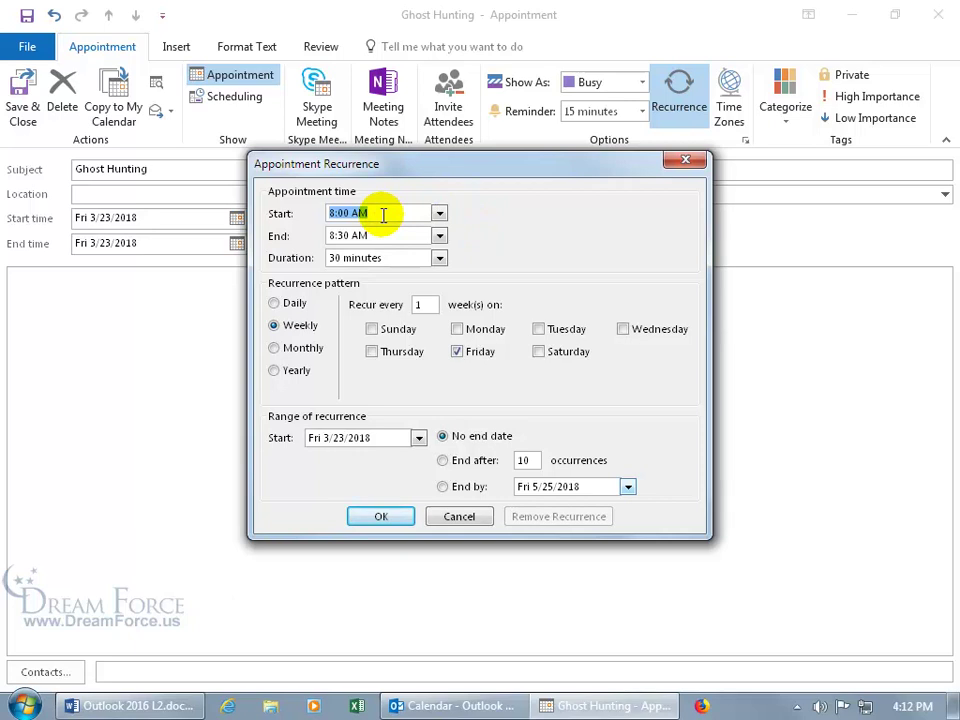
click(439, 213)
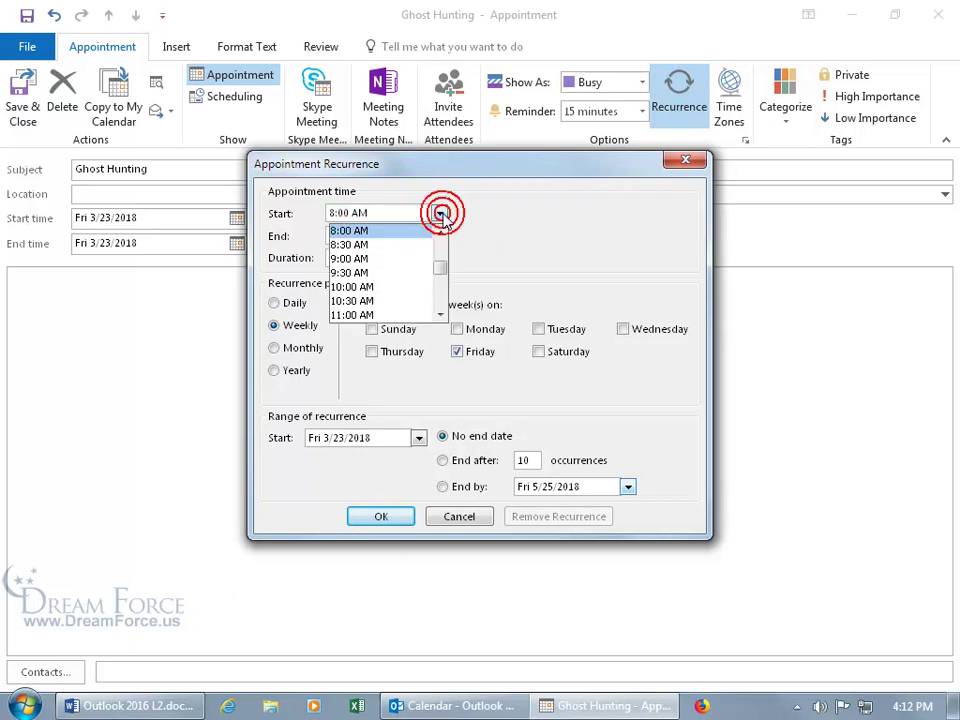
double_click(440, 315)
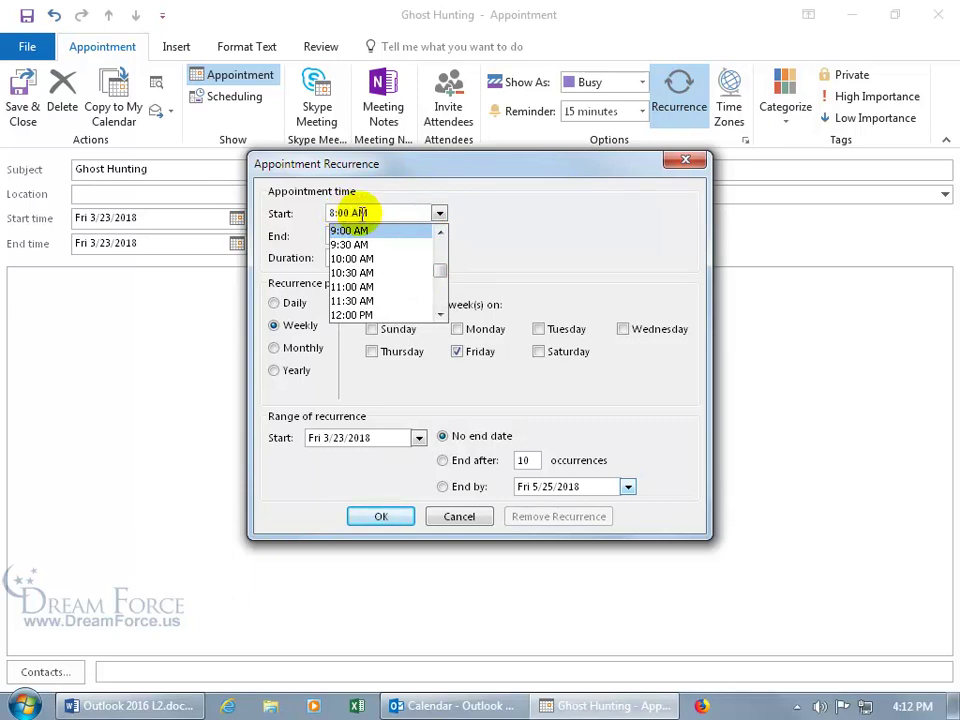
click(440, 315)
double_click(440, 315)
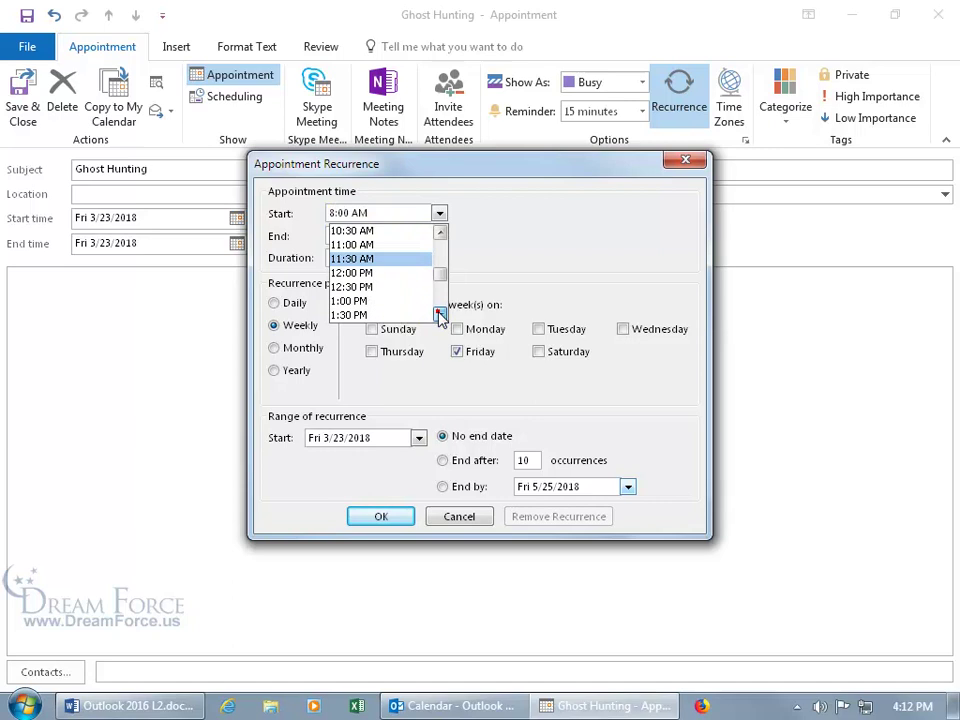
triple_click(440, 315)
triple_click(440, 315)
double_click(440, 315)
click(440, 315)
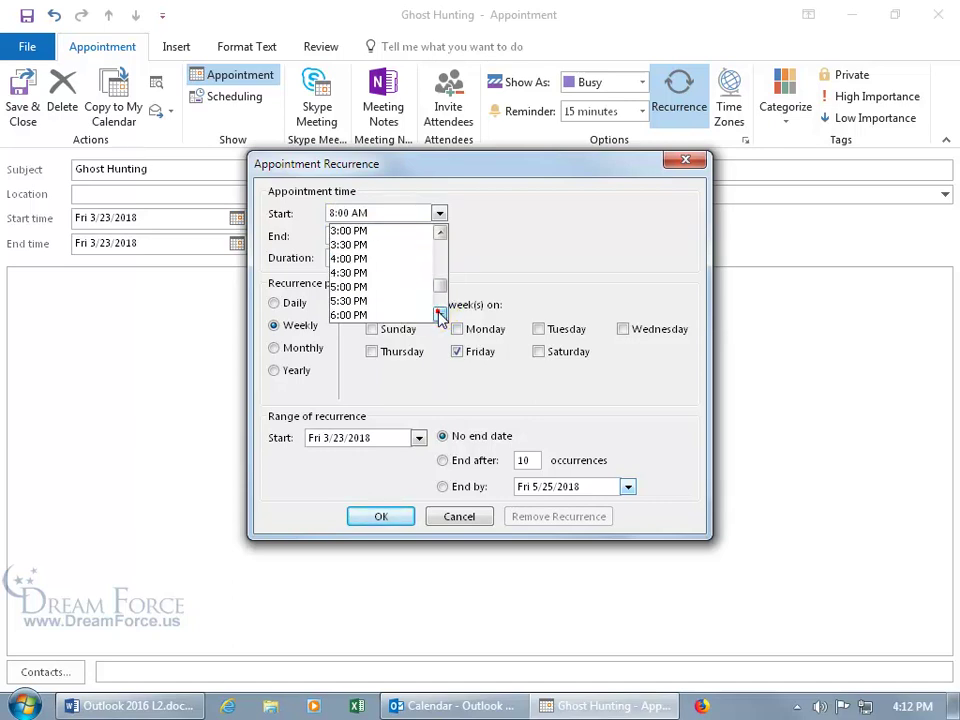
click(440, 315)
click(396, 302)
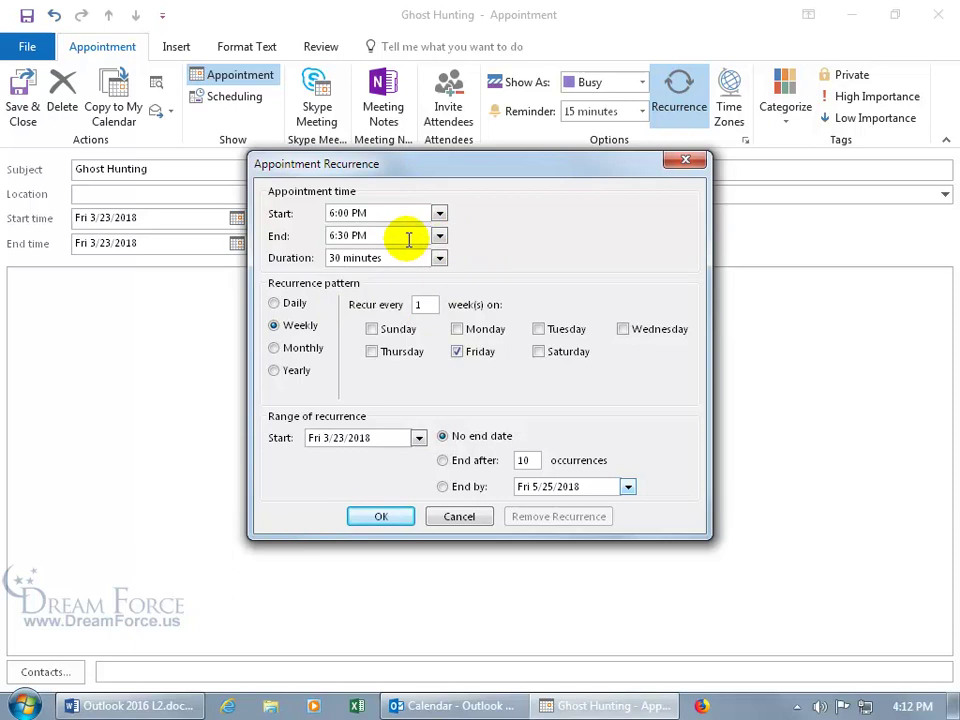
Step: Set the duration to 0.5 days so the appointment ends at 6:00 AM
click(440, 236)
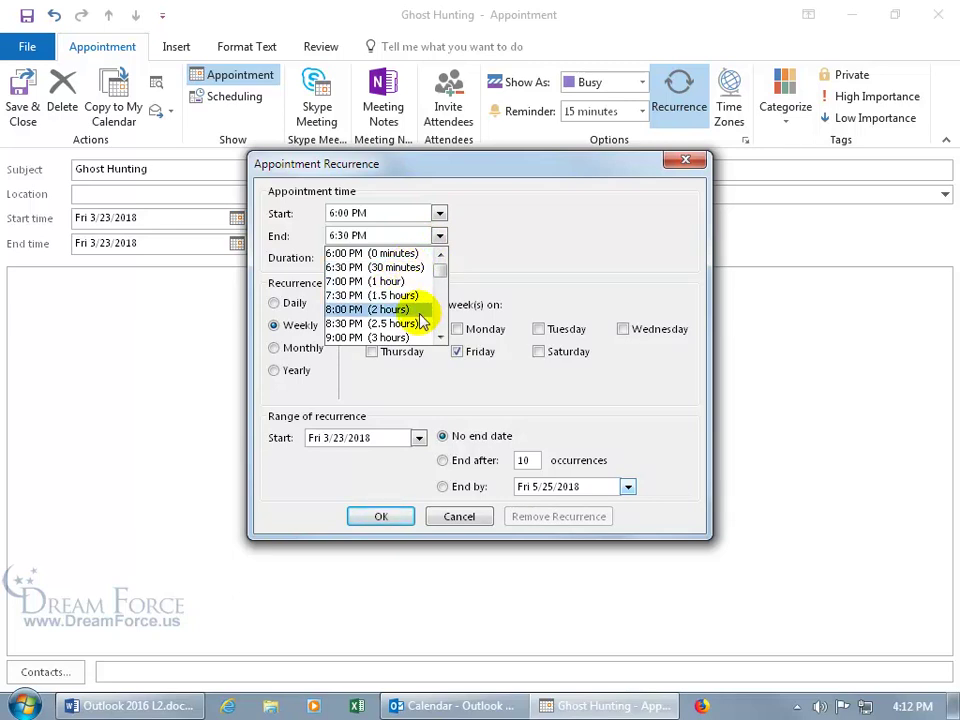
click(345, 235)
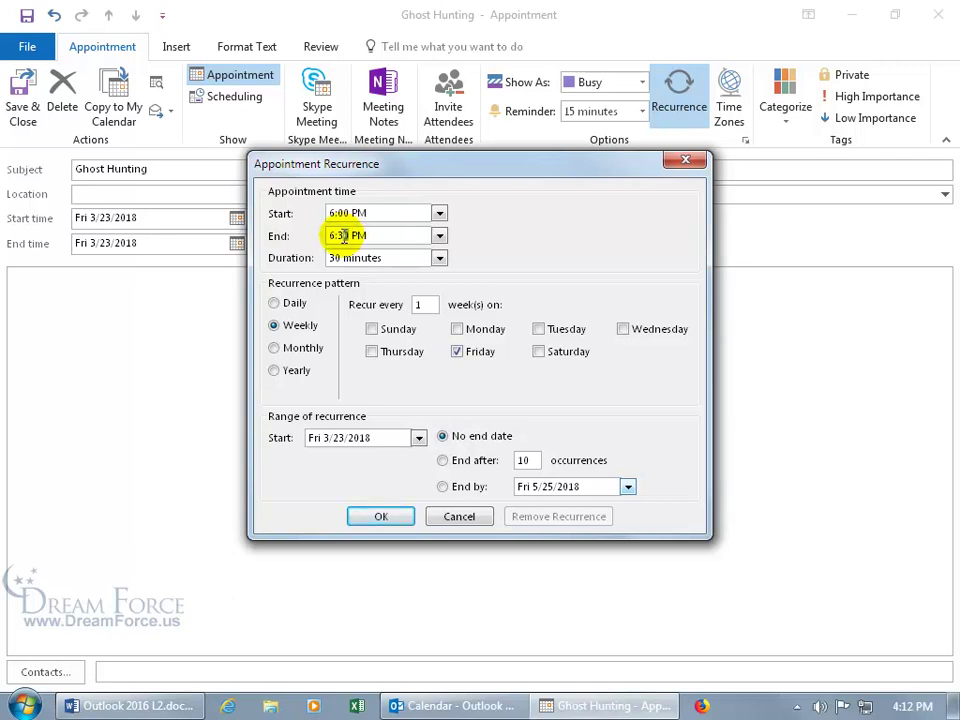
click(348, 235)
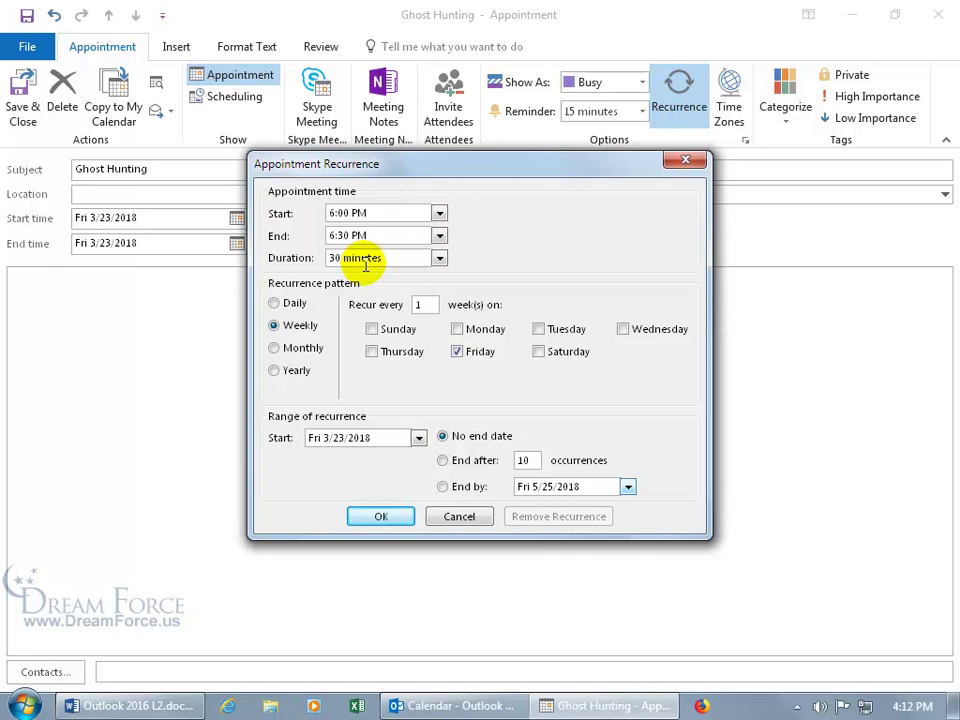
click(440, 258)
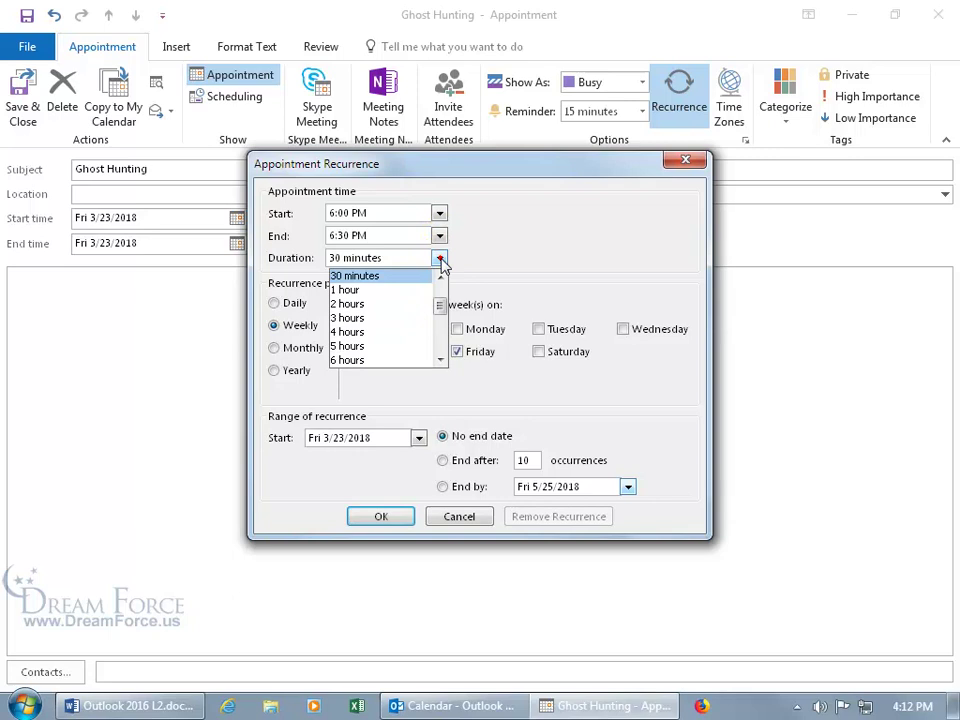
drag(440, 300, 441, 321)
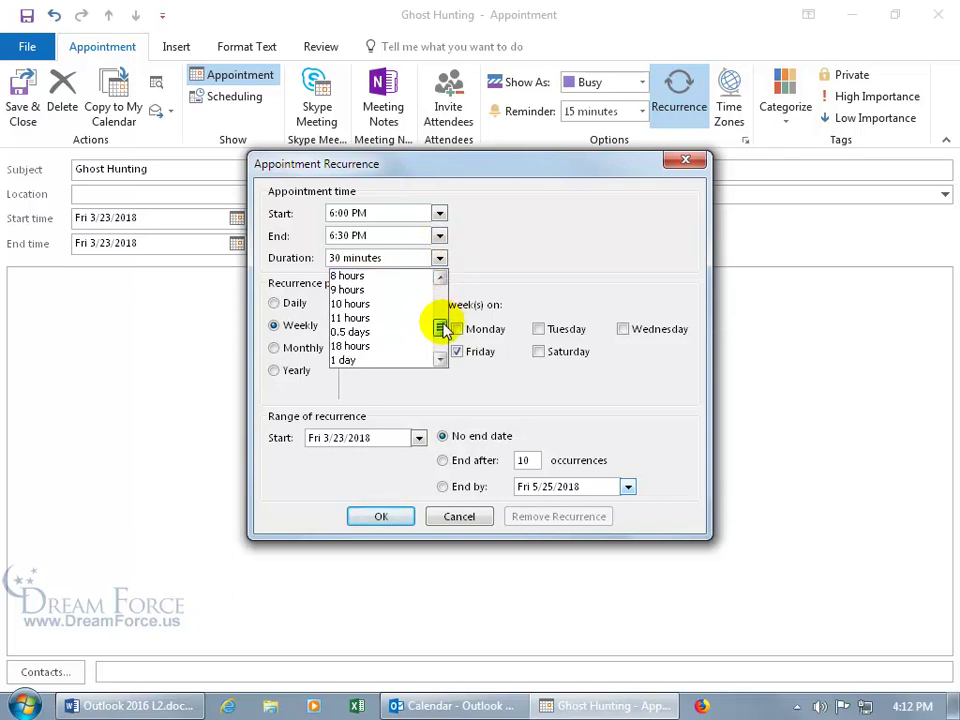
click(374, 340)
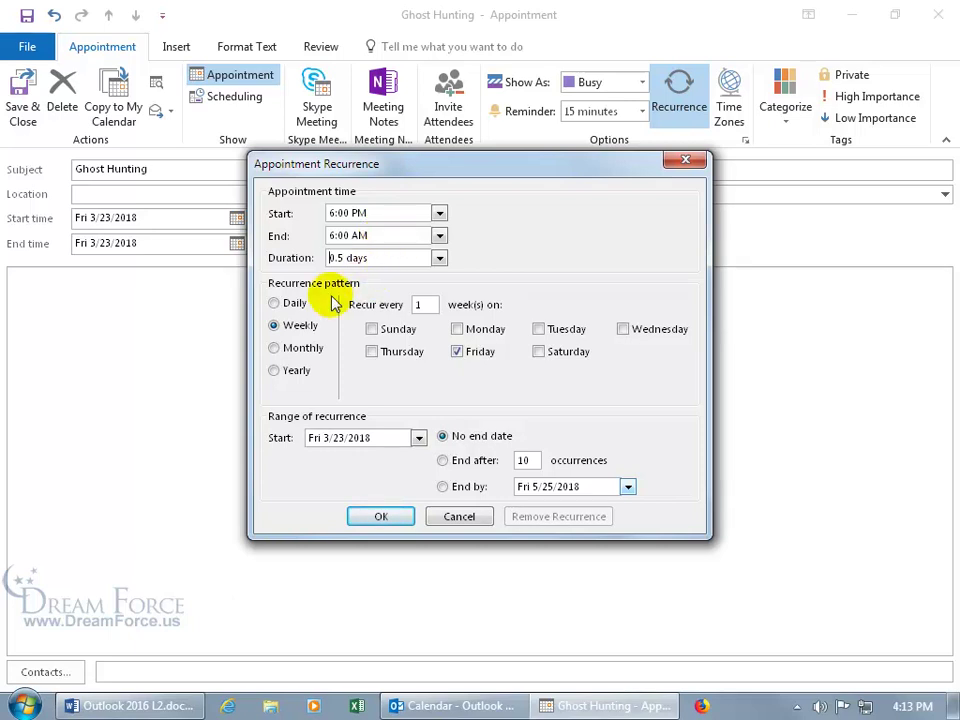
click(287, 303)
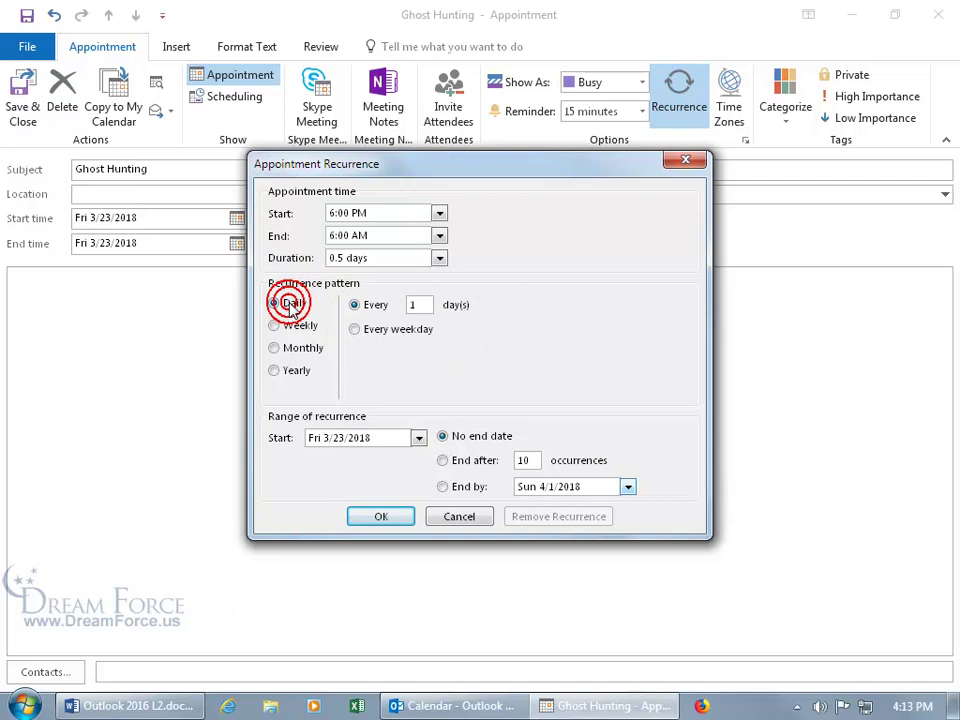
click(422, 304)
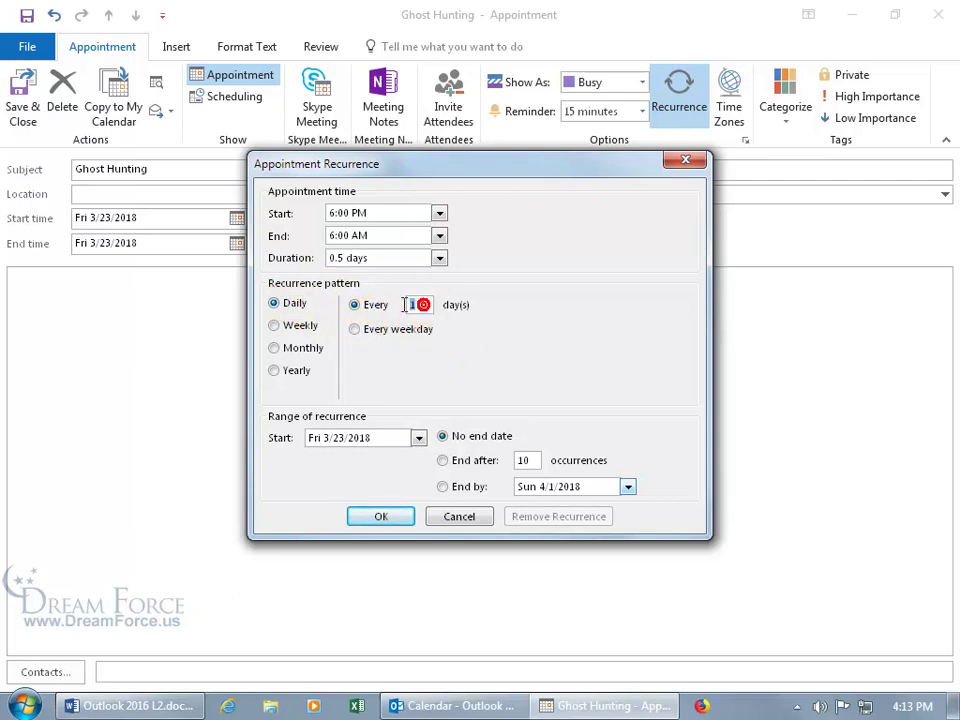
key(BackSpace)
text(2)
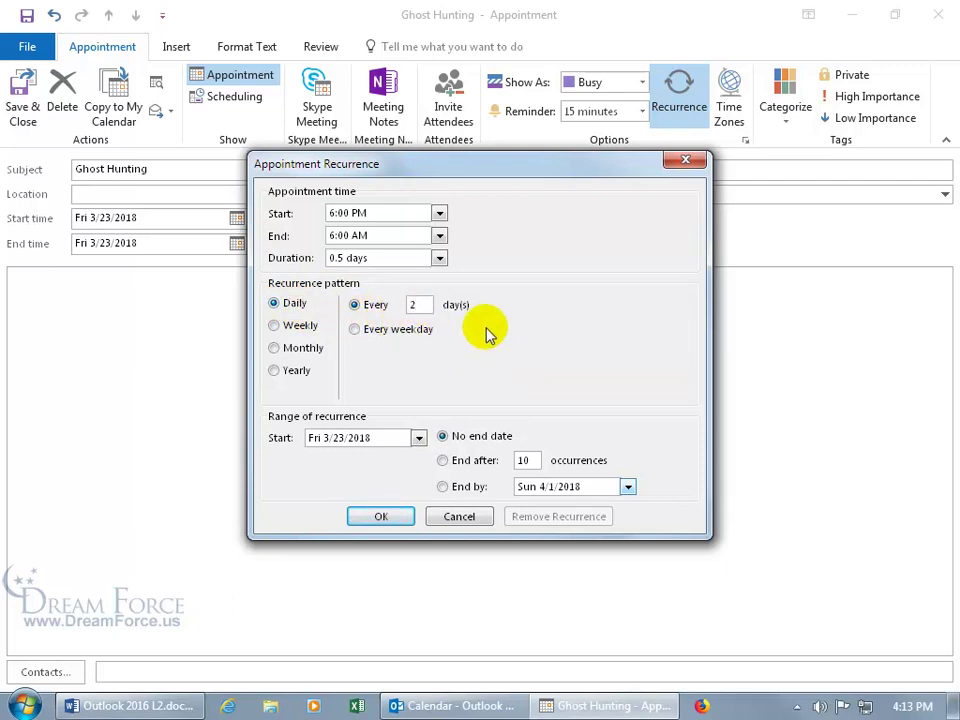
click(357, 329)
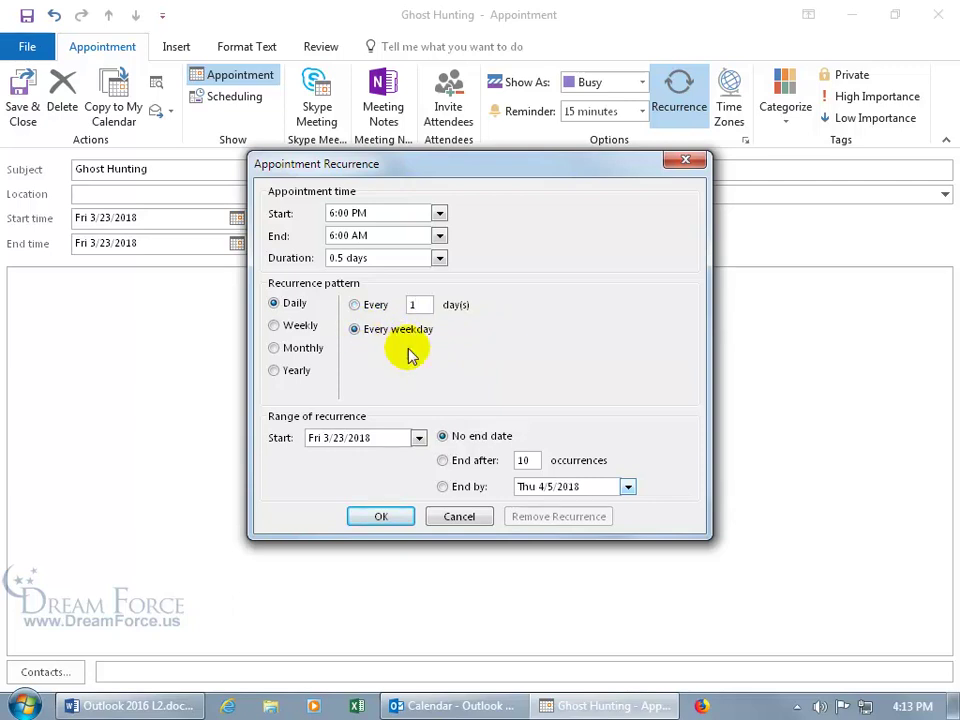
click(276, 327)
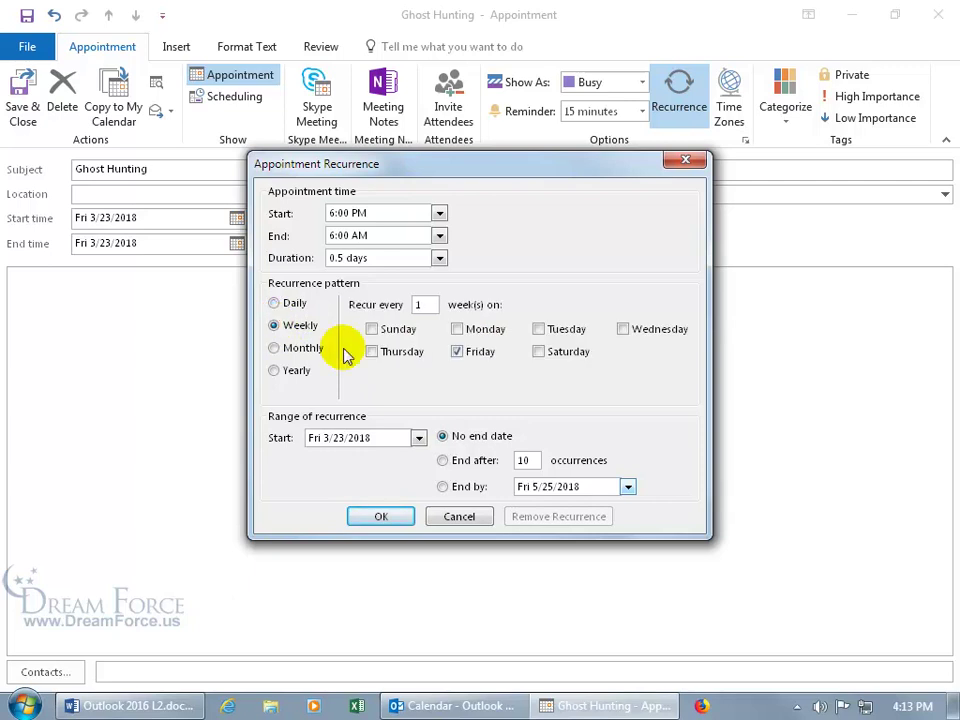
double_click(422, 305)
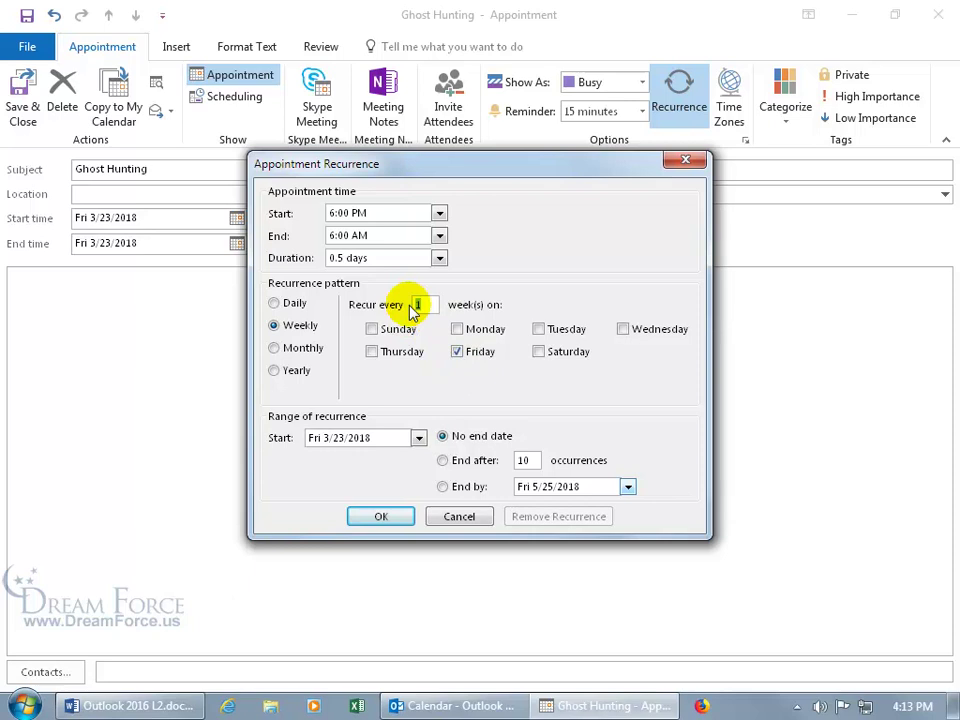
text(2)
click(540, 355)
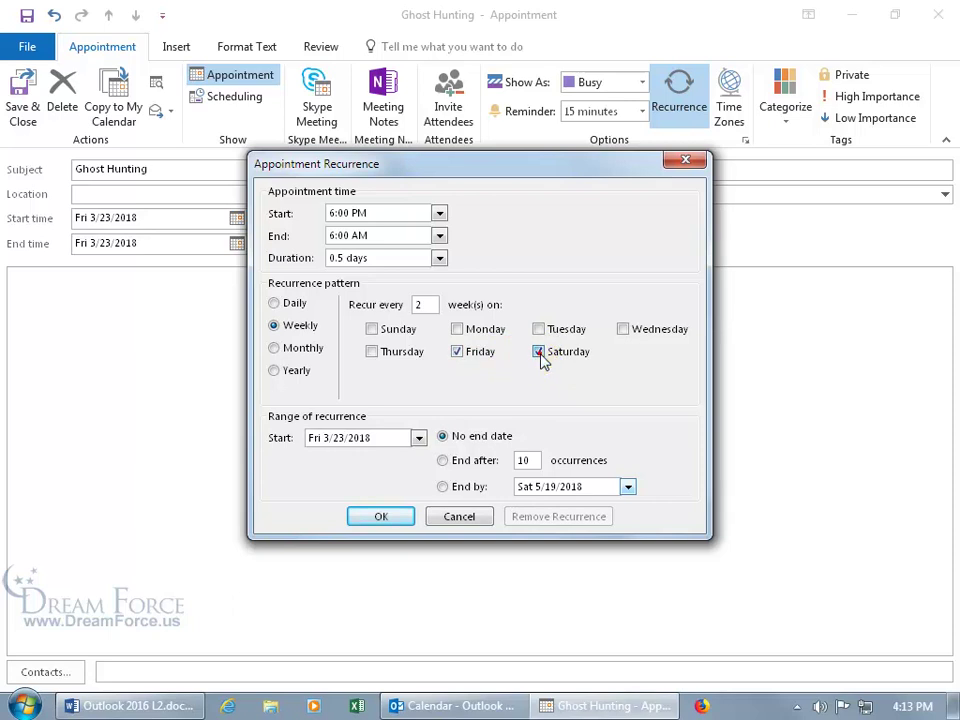
click(539, 352)
double_click(420, 305)
text(1)
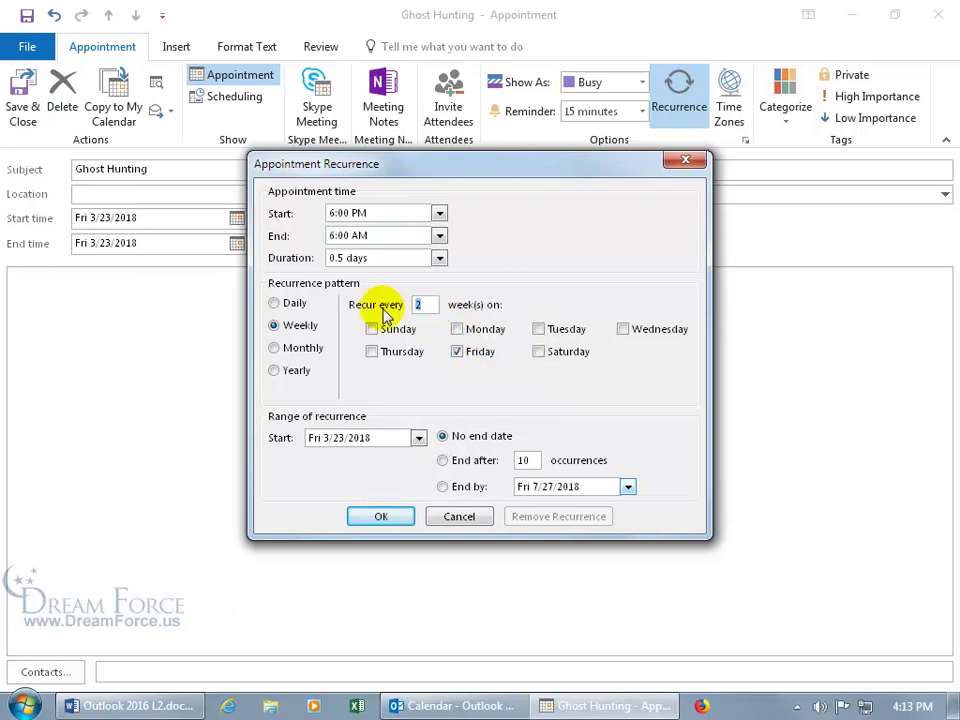
Step: Switch the pattern to Monthly on the fourth Friday of every month
click(276, 348)
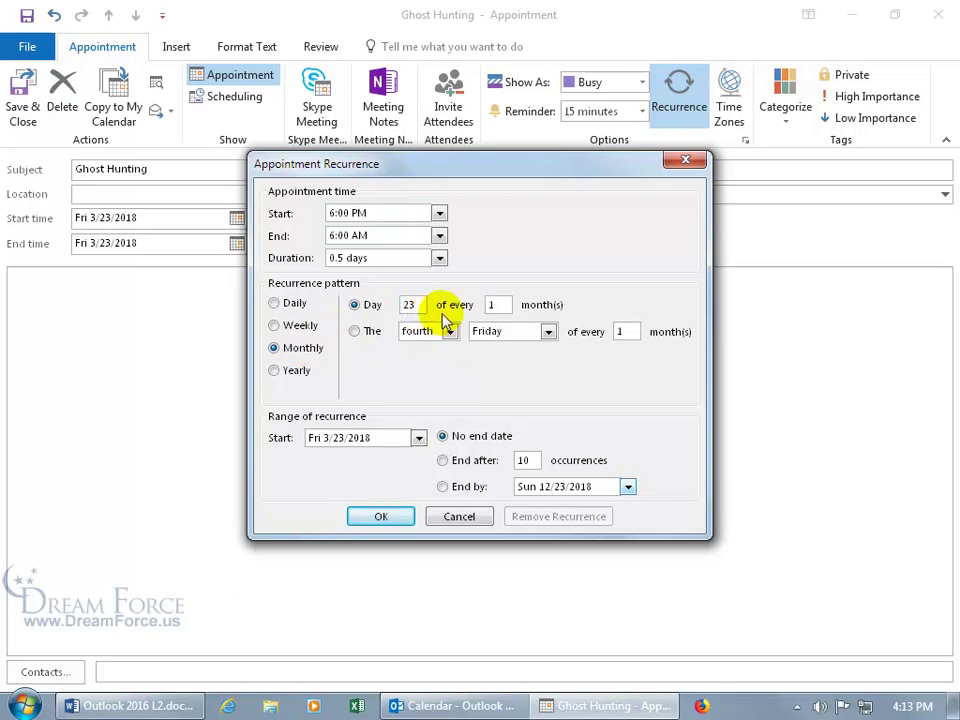
double_click(486, 305)
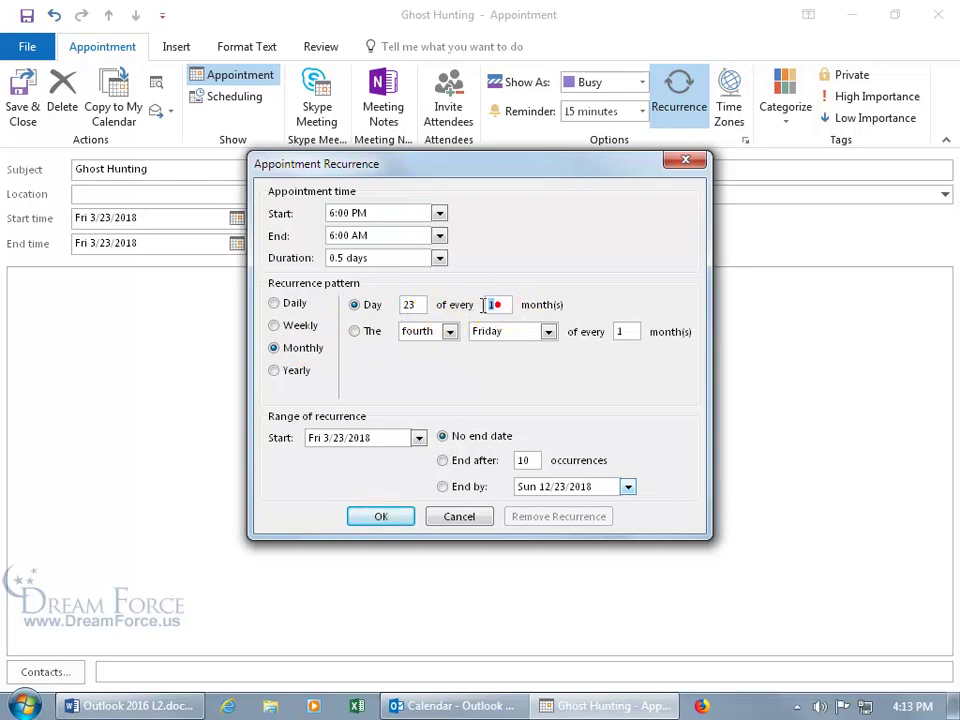
click(354, 331)
click(450, 332)
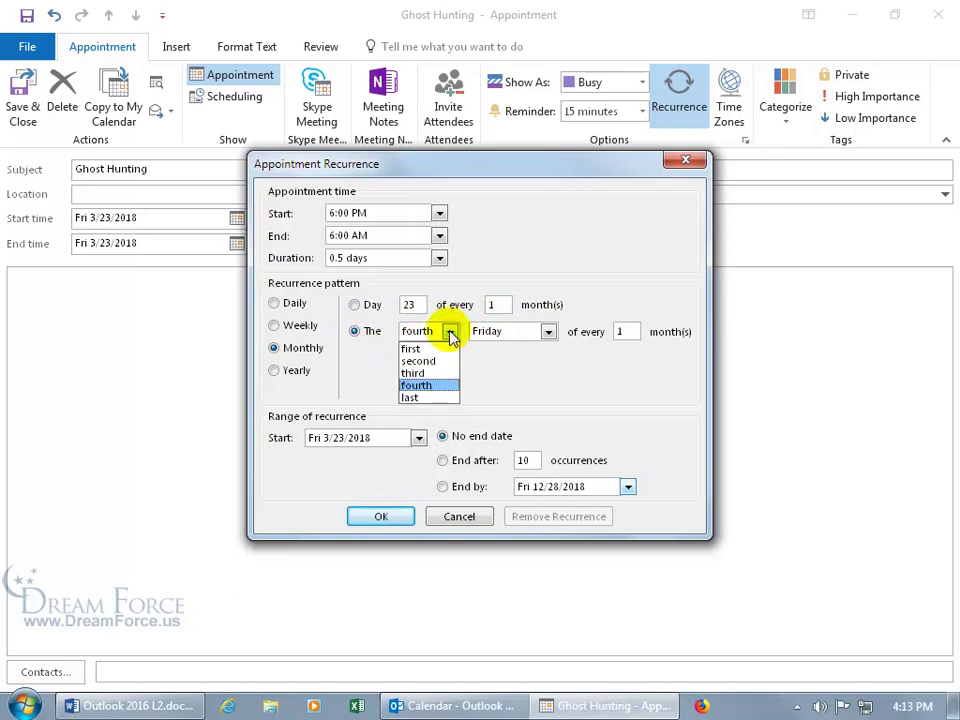
click(478, 358)
click(549, 332)
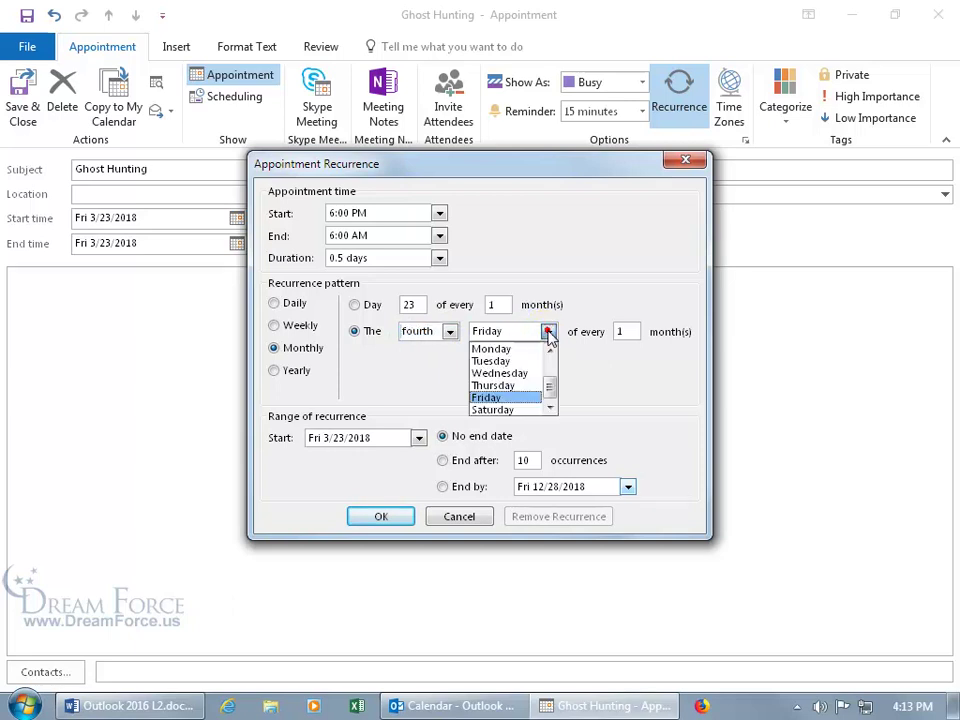
click(602, 367)
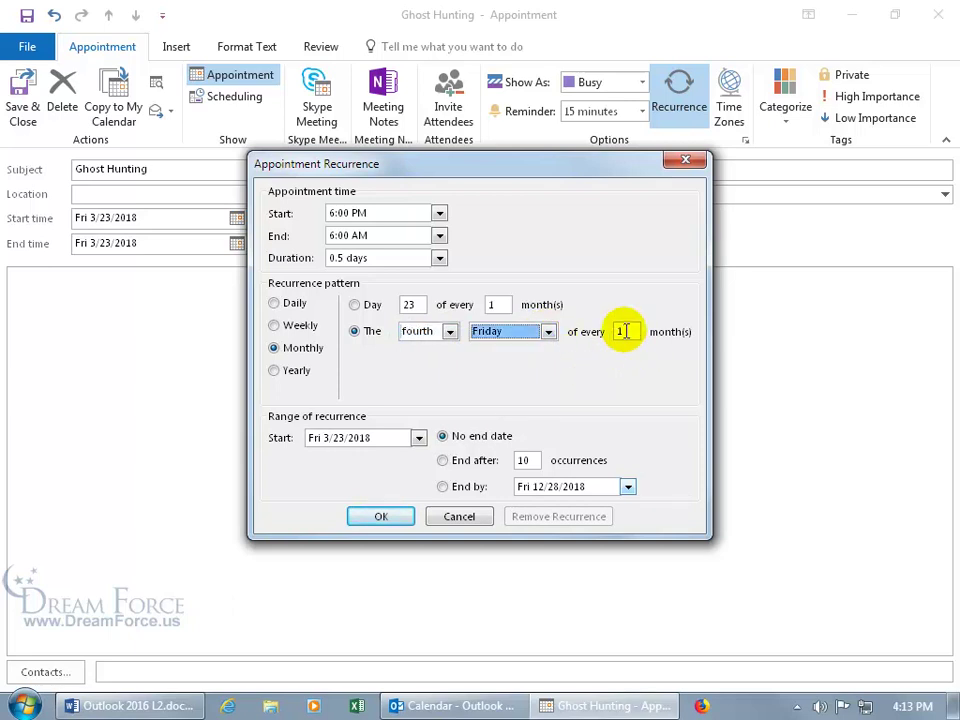
Step: Switch the pattern to Yearly, keeping March as the month
click(287, 372)
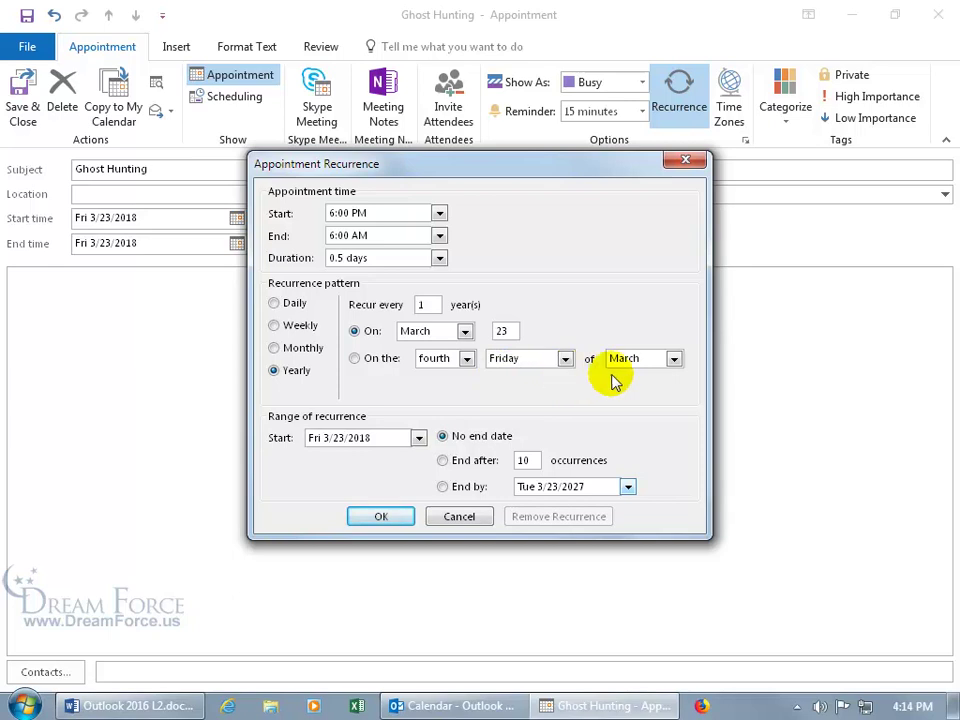
click(675, 360)
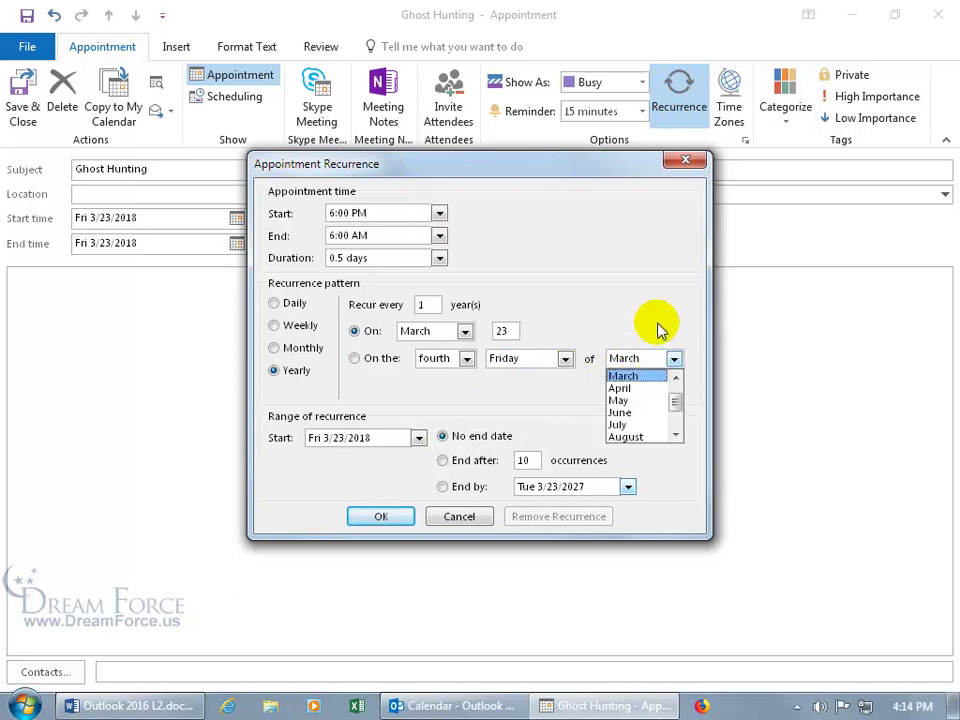
click(657, 322)
Step: Select Weekly on Friday and restore the series start date to Fri 3/23/2018
click(274, 325)
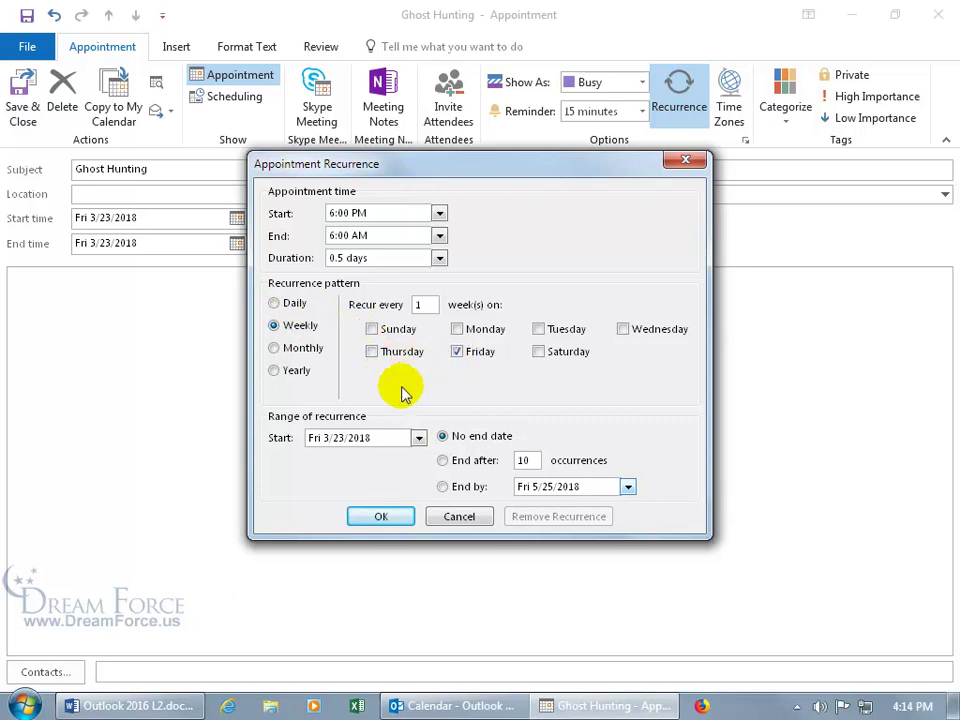
click(419, 438)
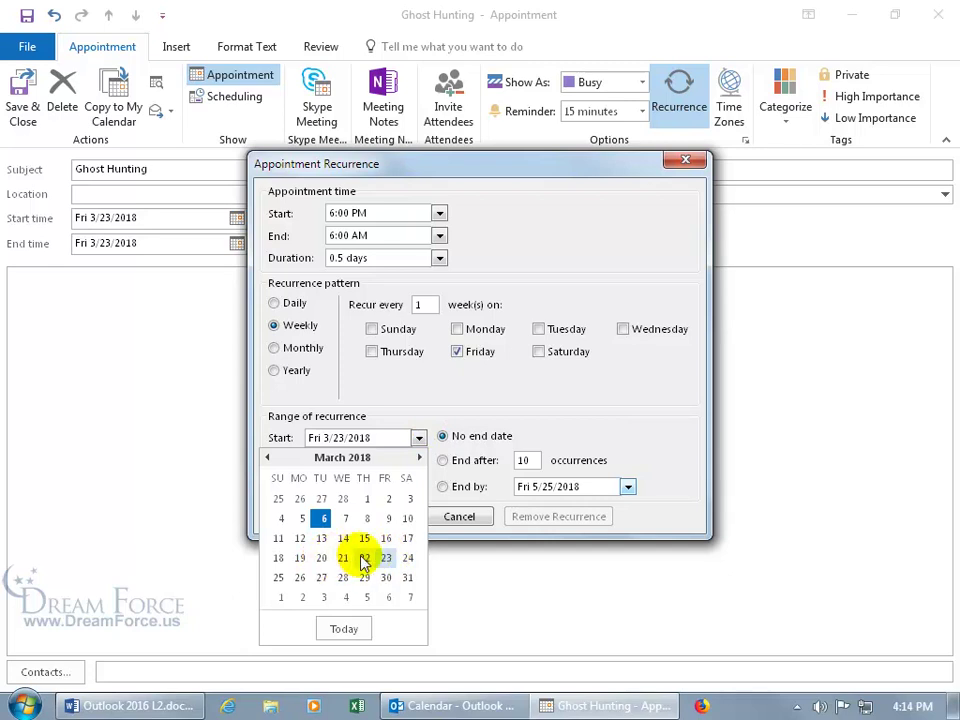
click(322, 559)
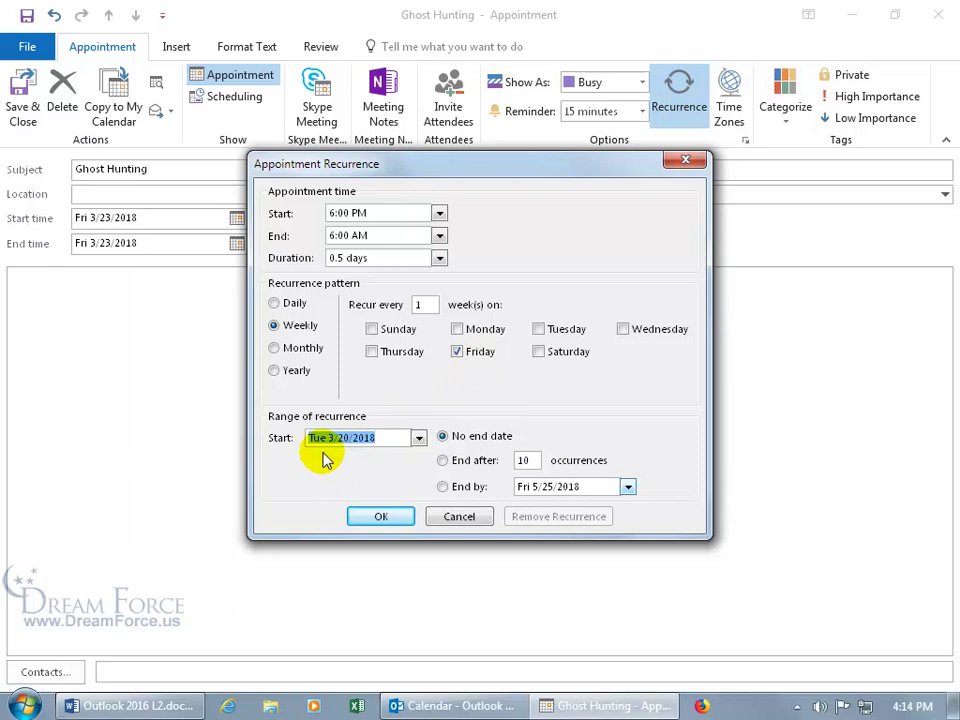
click(419, 437)
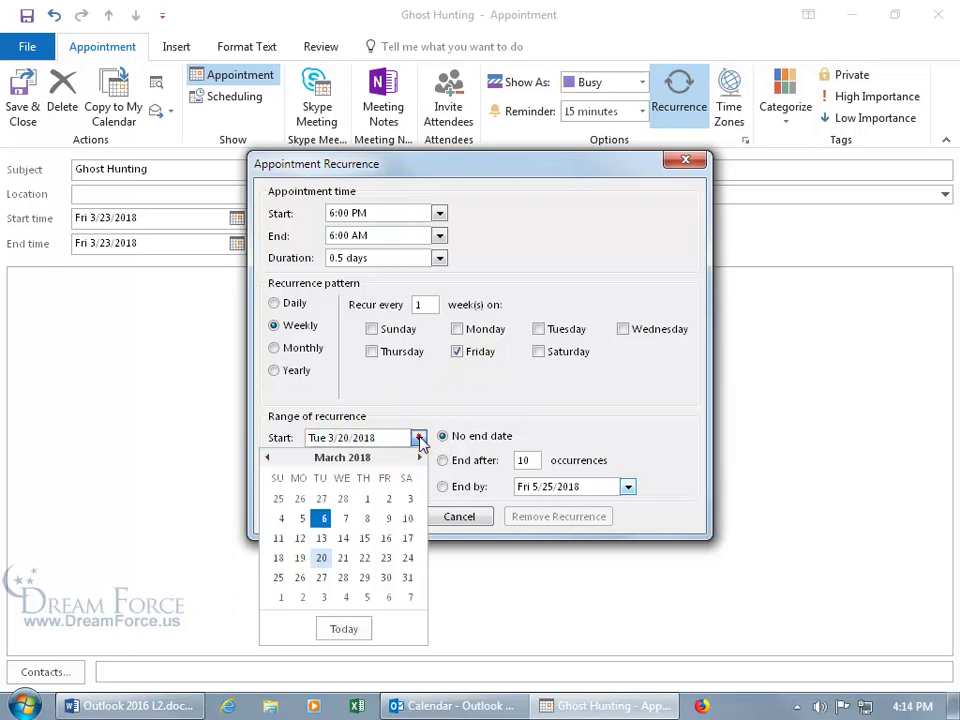
click(386, 559)
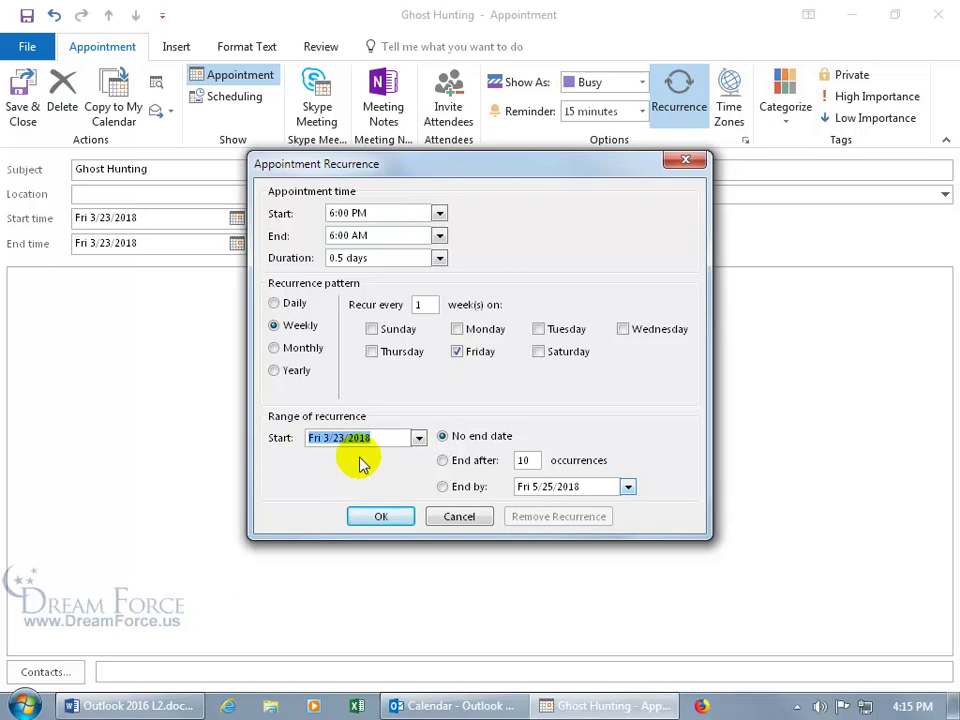
click(418, 437)
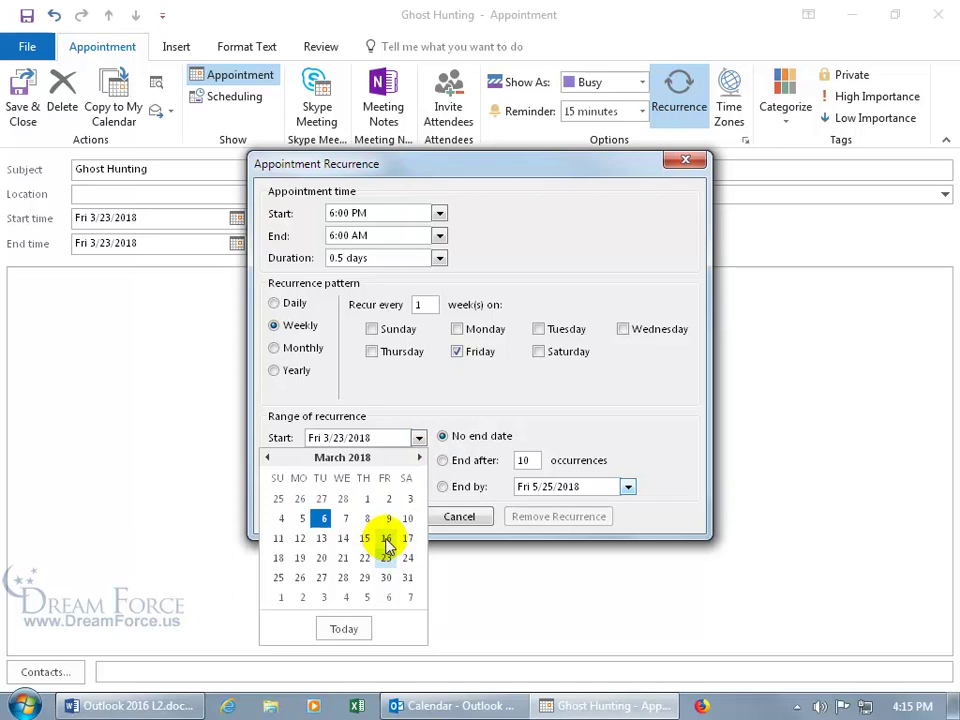
click(456, 407)
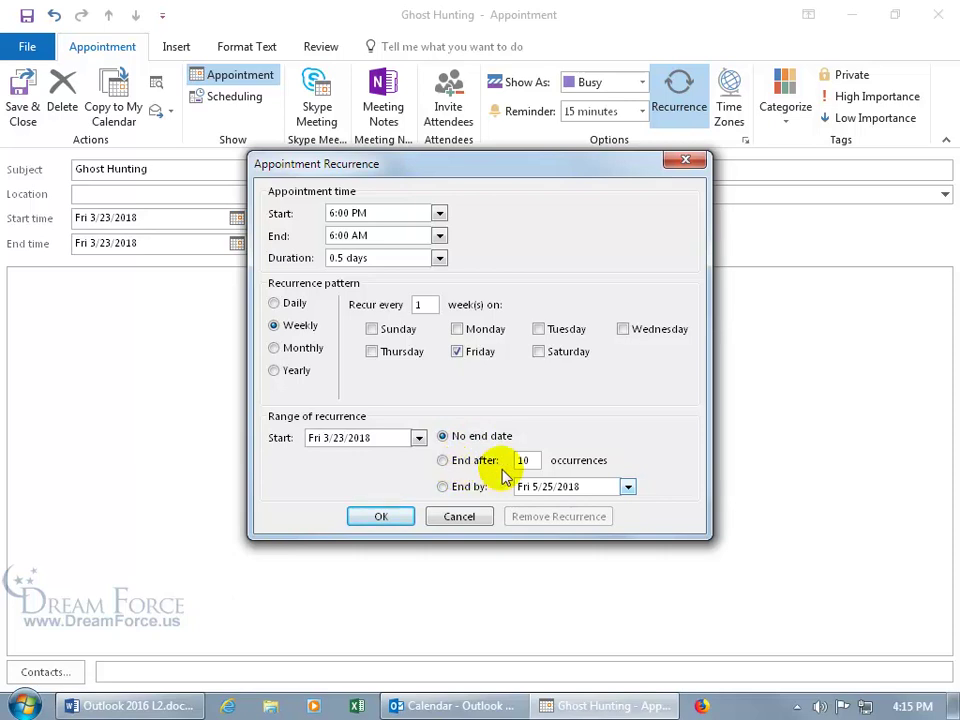
Step: Select End after and browse the start date calendar through May 2018 without changing it
click(442, 460)
click(419, 438)
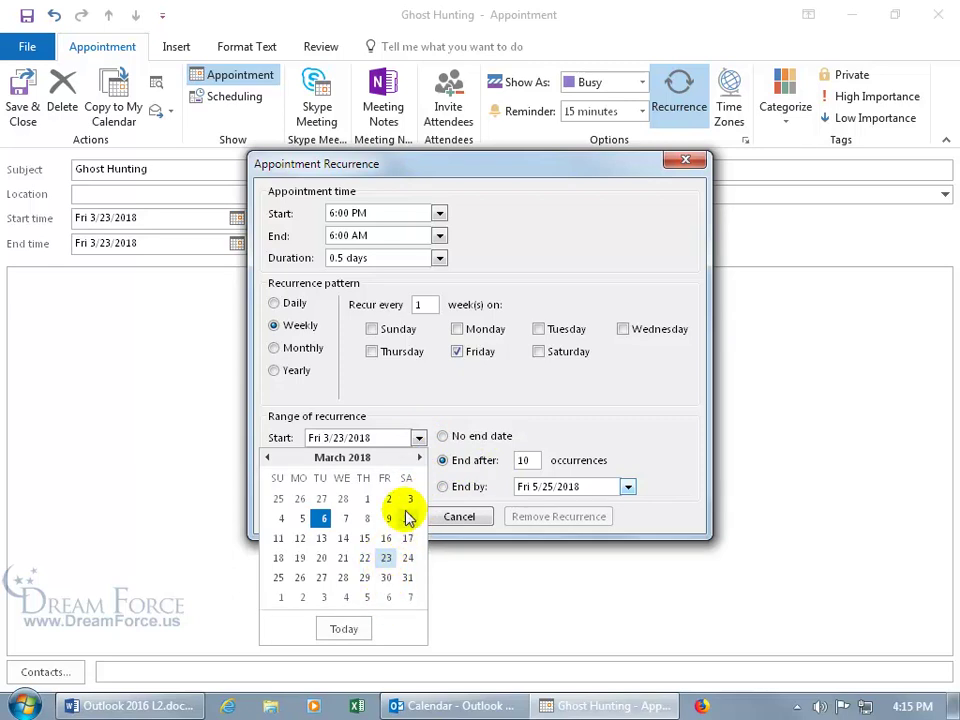
click(419, 458)
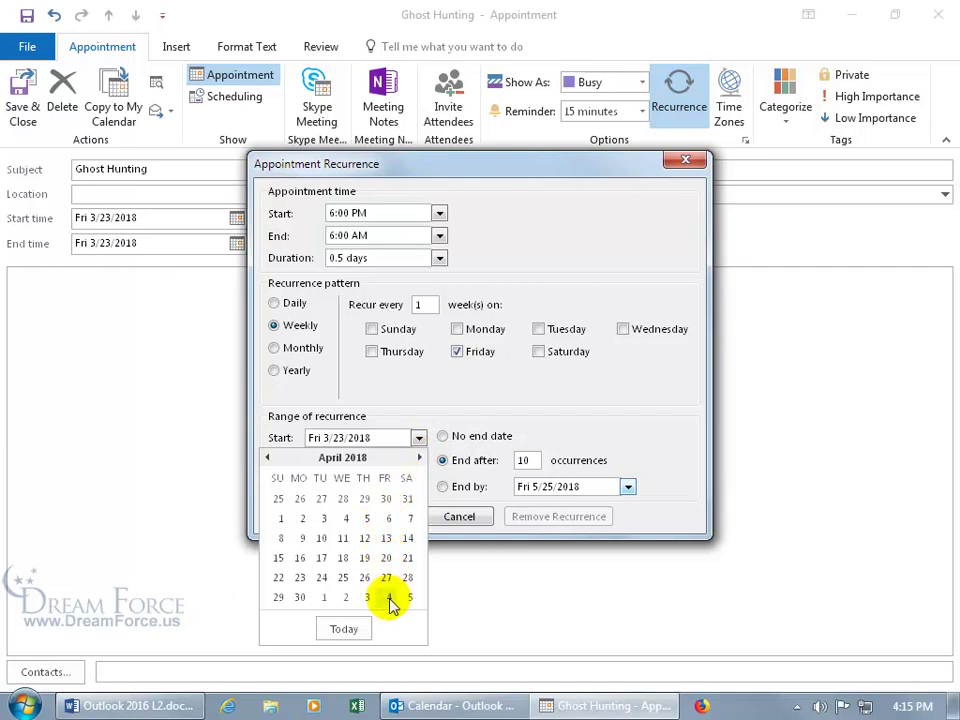
click(419, 458)
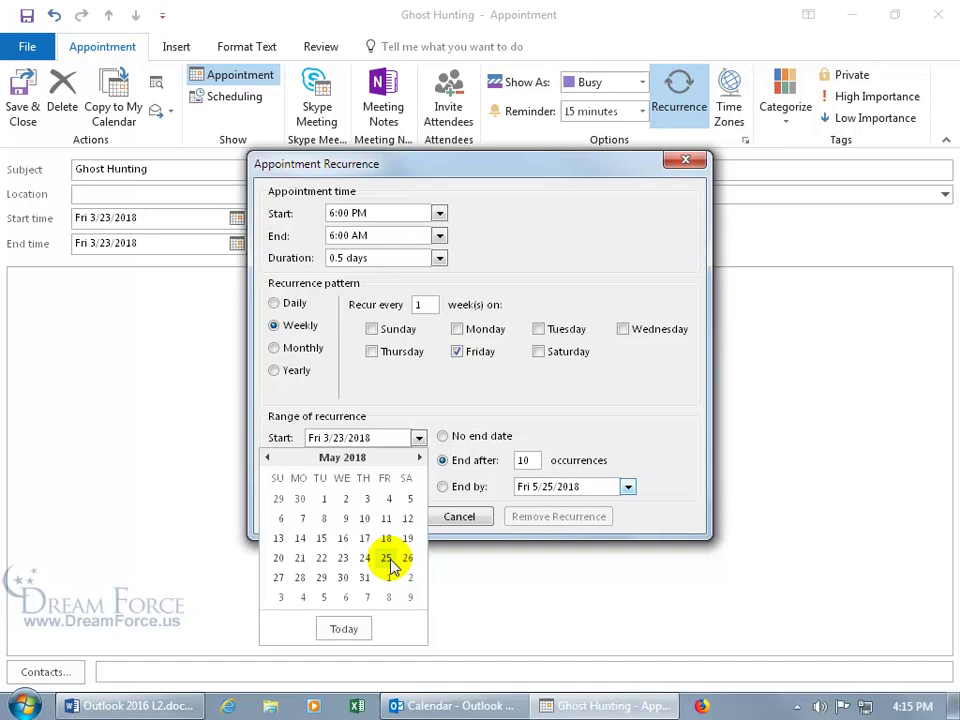
click(540, 431)
Step: Select End by and set the end date to Fri 6/8/2018
click(443, 487)
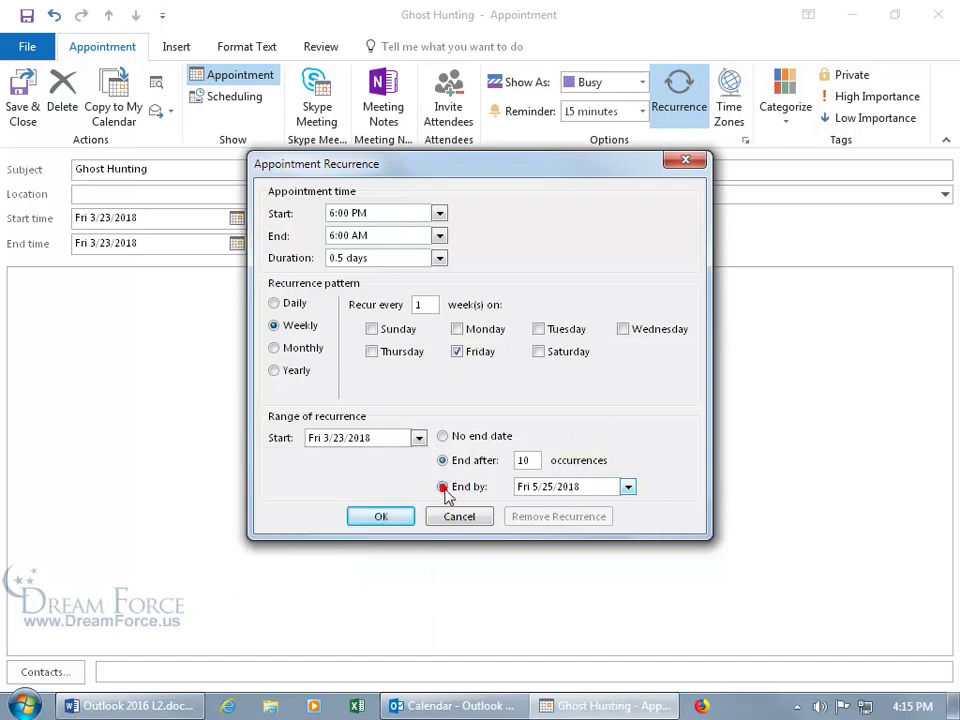
click(627, 486)
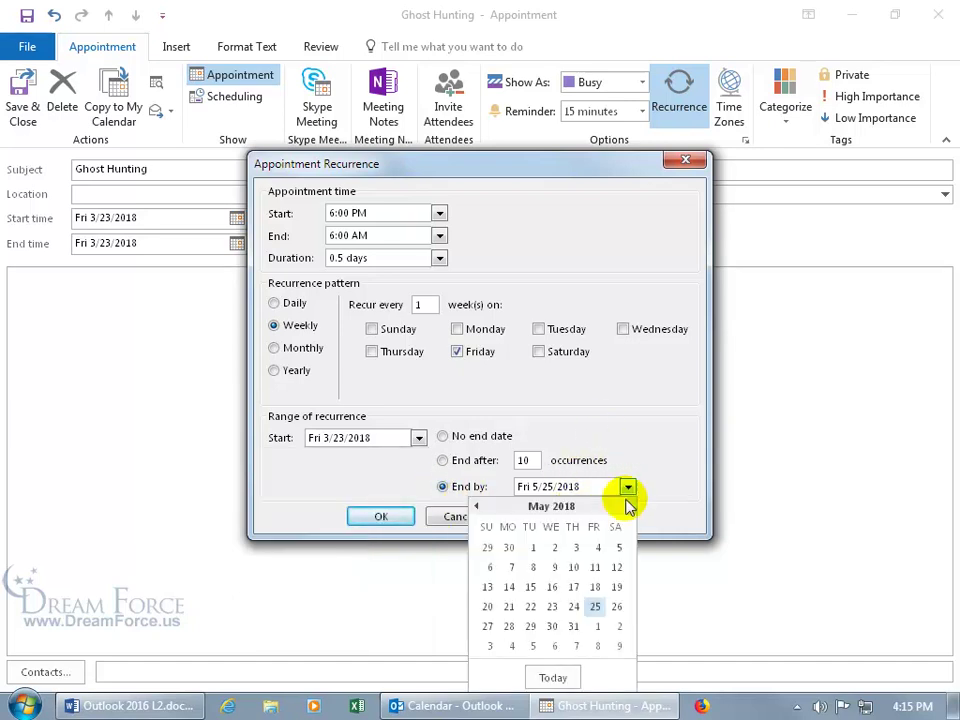
click(628, 506)
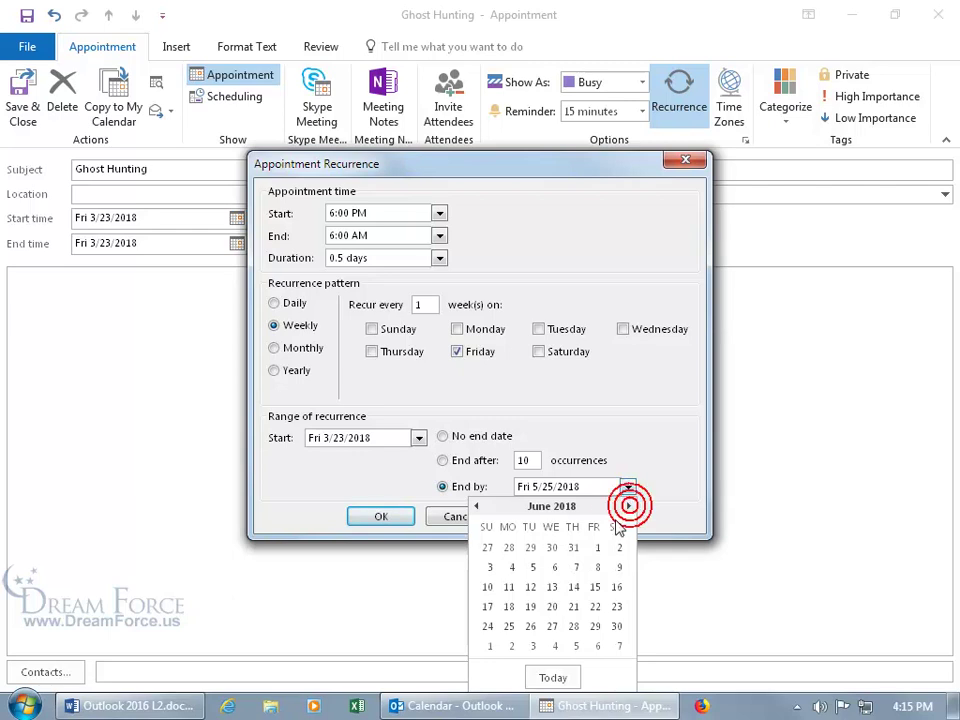
click(597, 567)
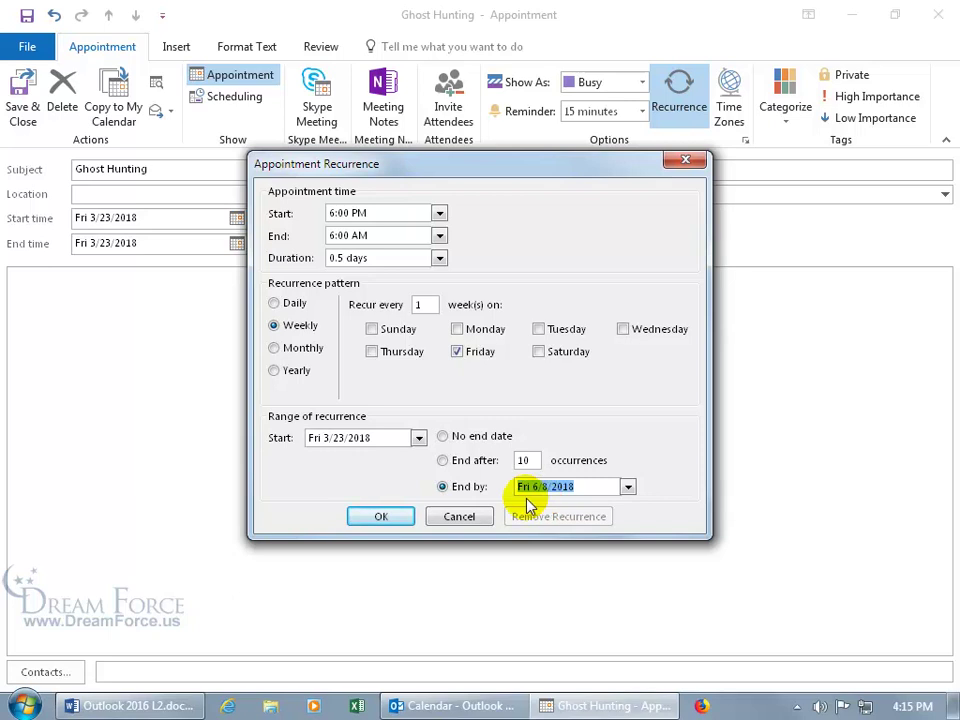
Step: End the series after 4 occurrences (3/23–4/13/2018) and apply the recurrence
click(442, 460)
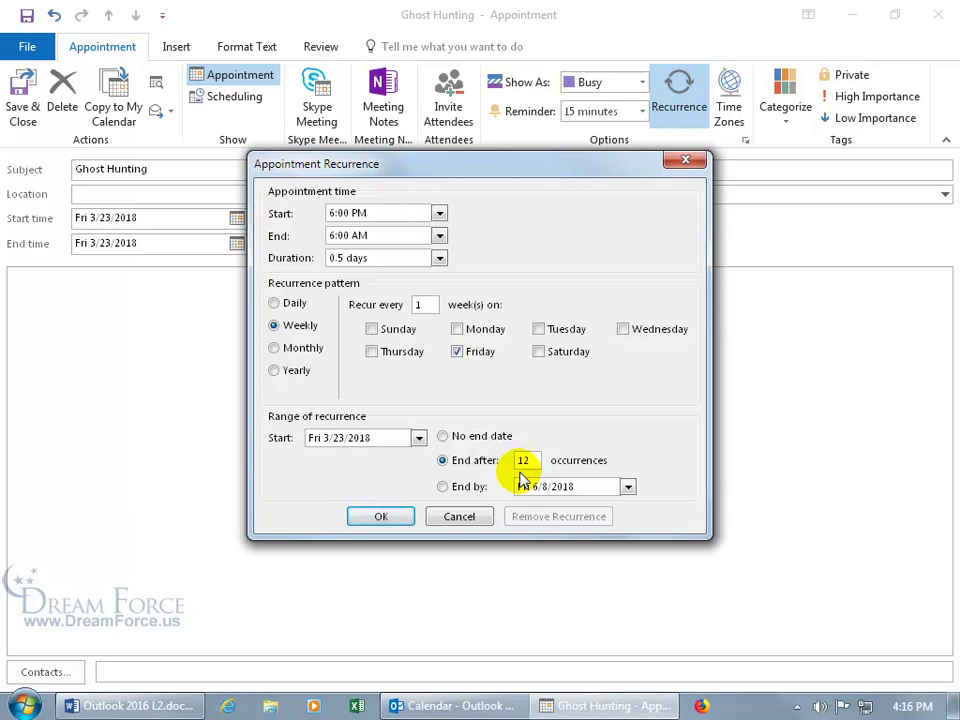
double_click(524, 460)
text(4)
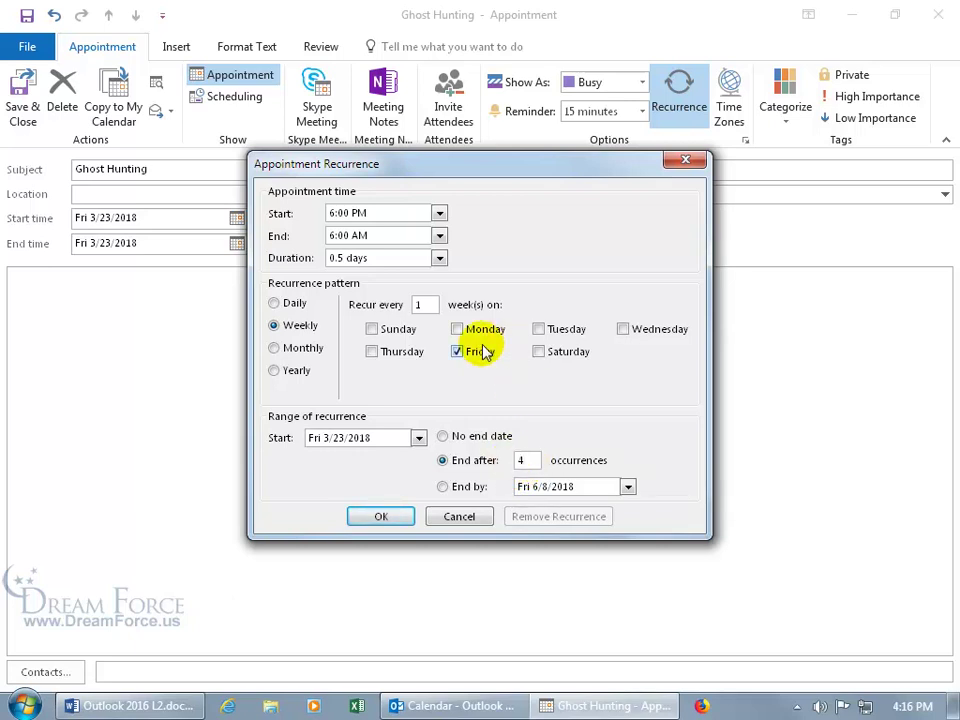
click(380, 516)
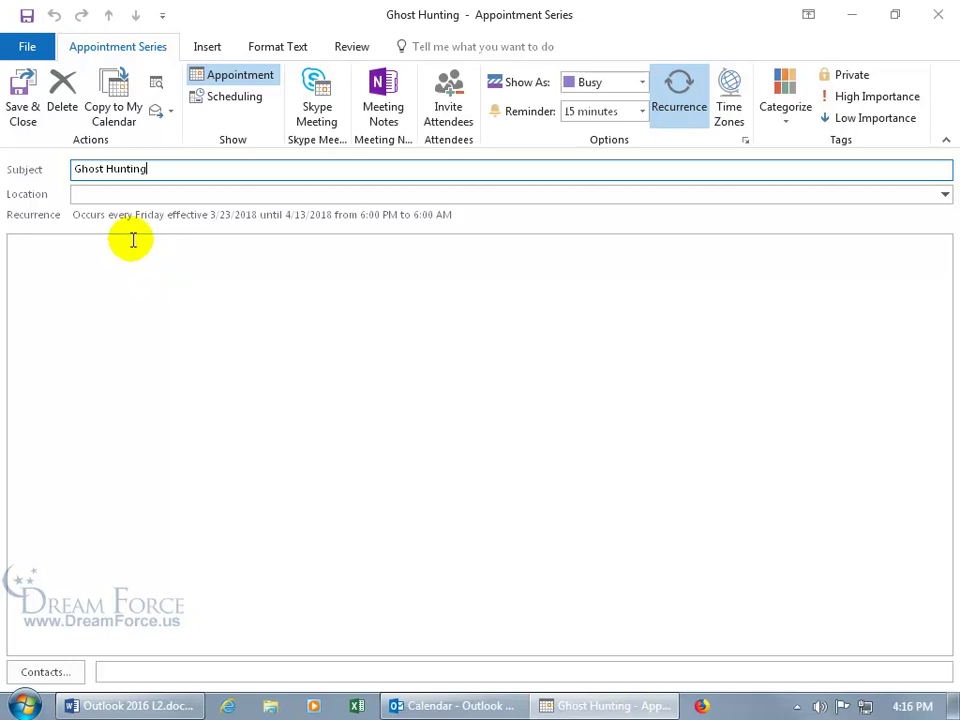
Step: Review the recurrence without changes, set Reminder to None, and save the series
click(682, 115)
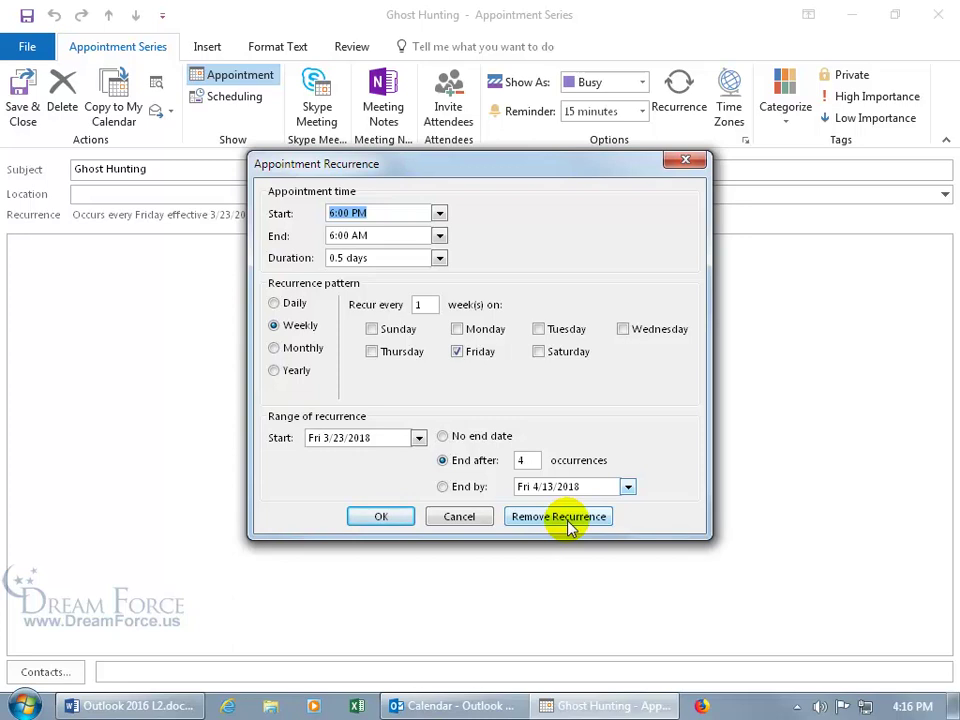
click(460, 517)
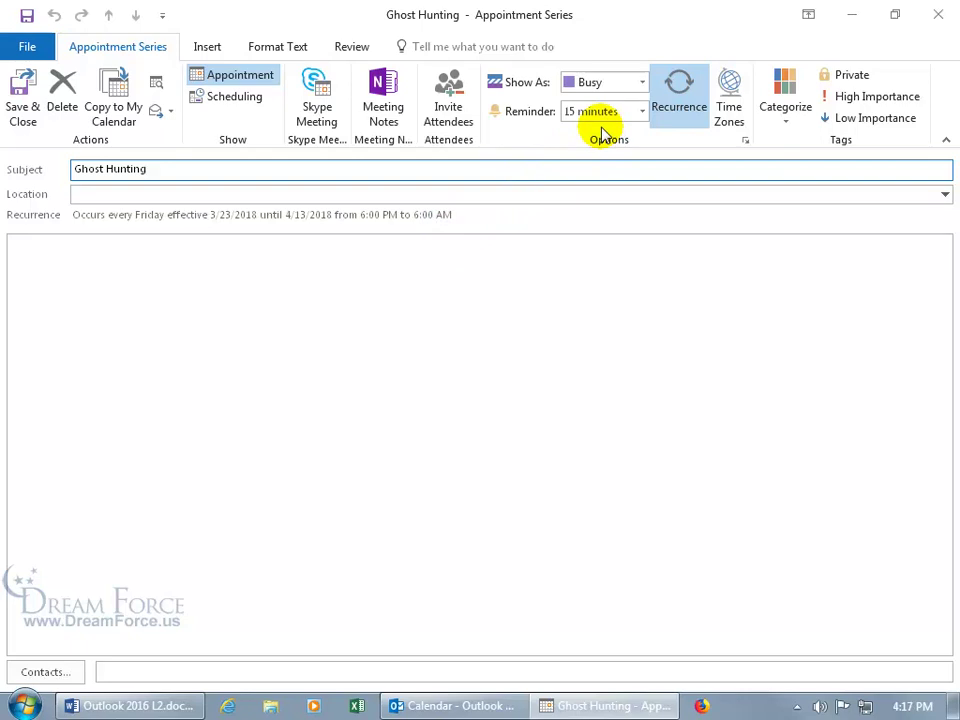
click(641, 112)
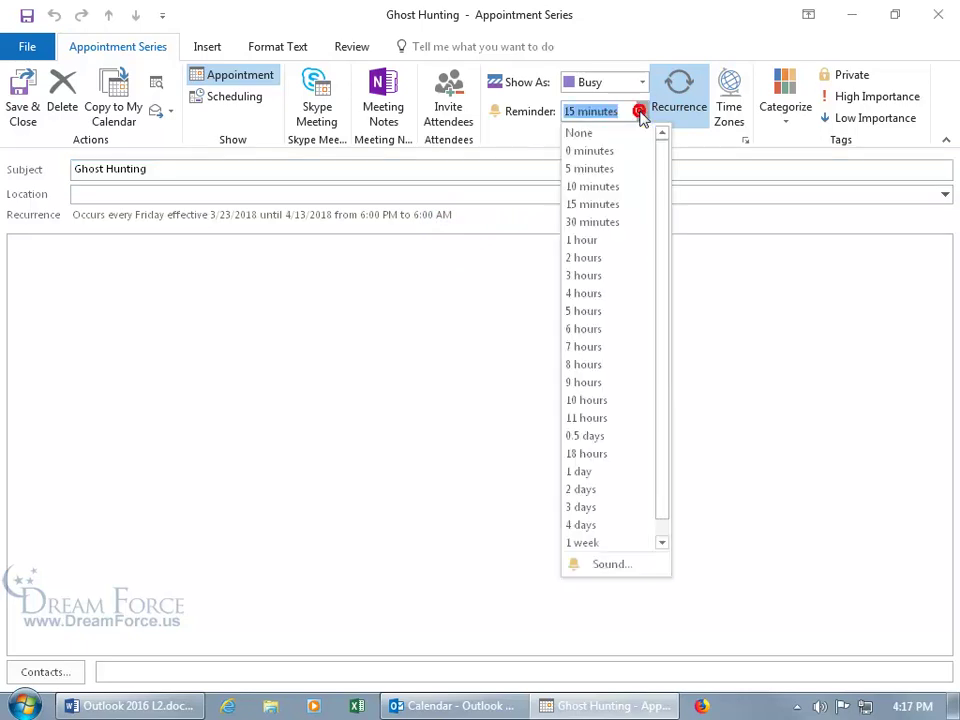
click(580, 133)
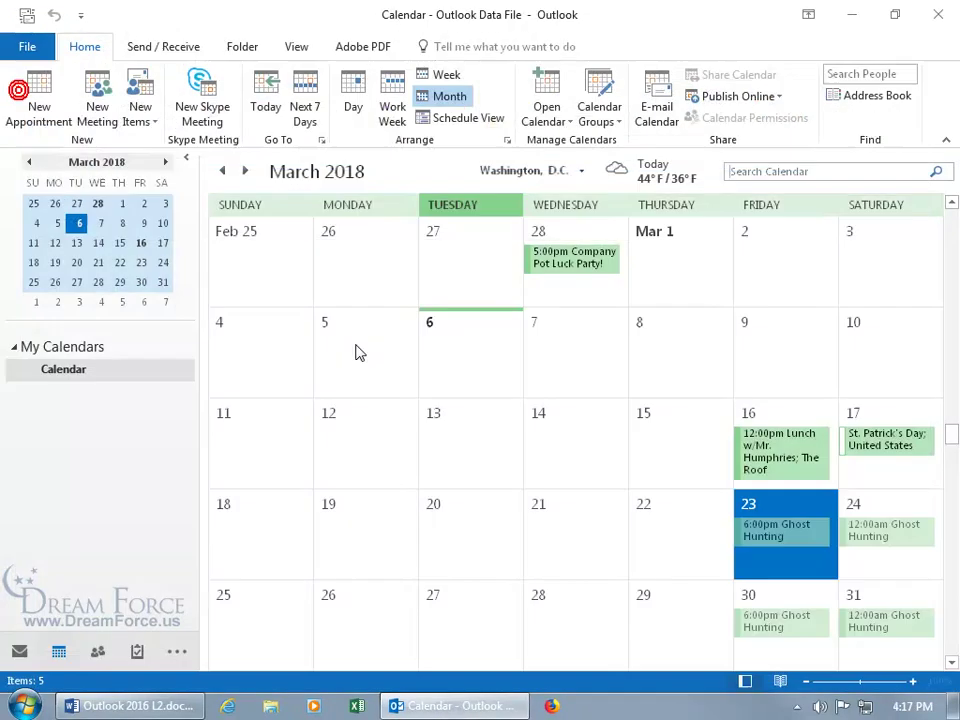
click(22, 98)
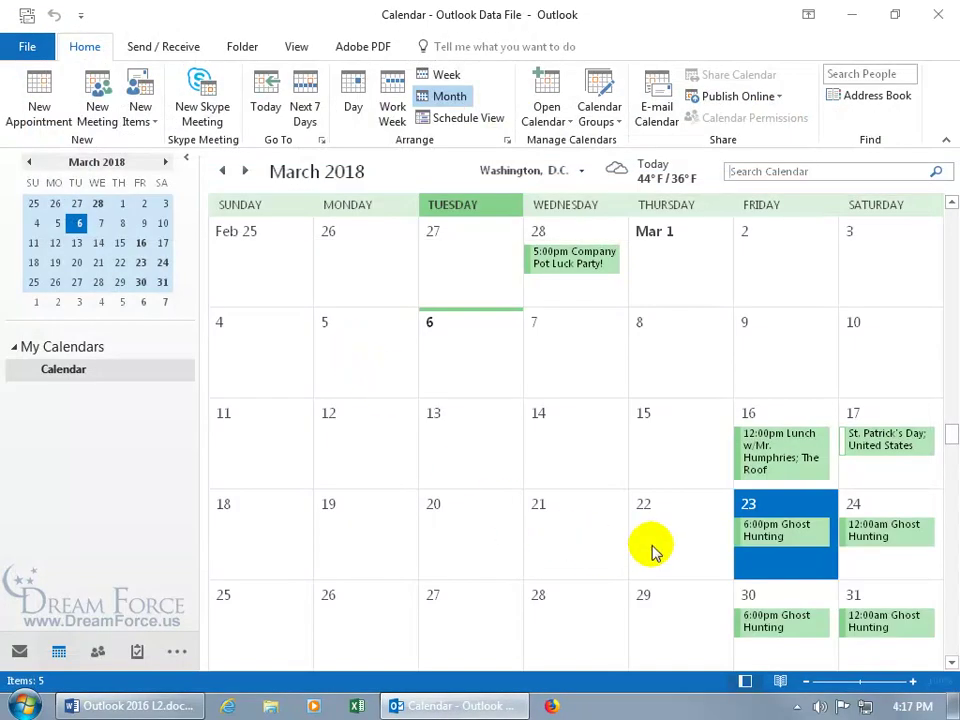
click(951, 663)
click(951, 663)
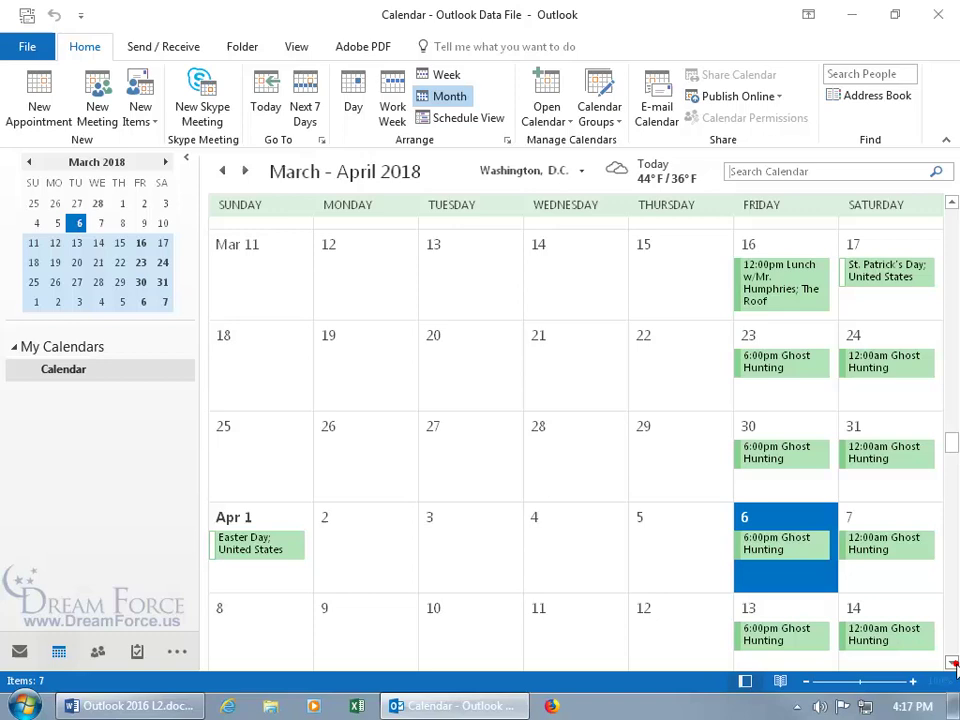
click(951, 663)
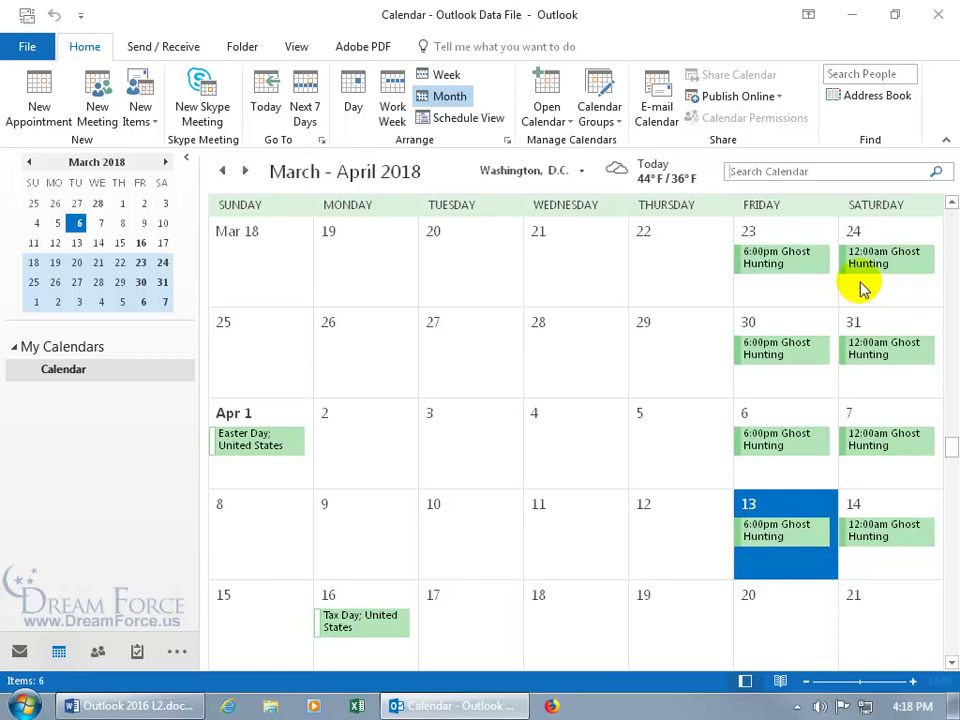
mouse_move(867, 270)
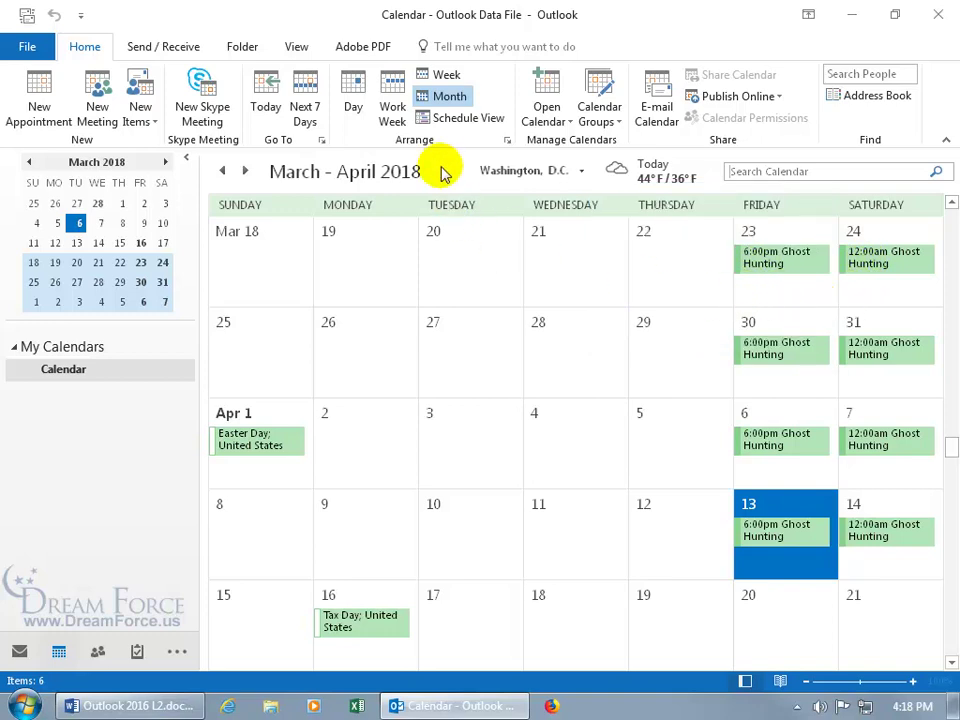
Step: Switch to Work Week and show Mar 19–23, scrolled to Friday's 6 PM Ghost Hunting block
click(404, 92)
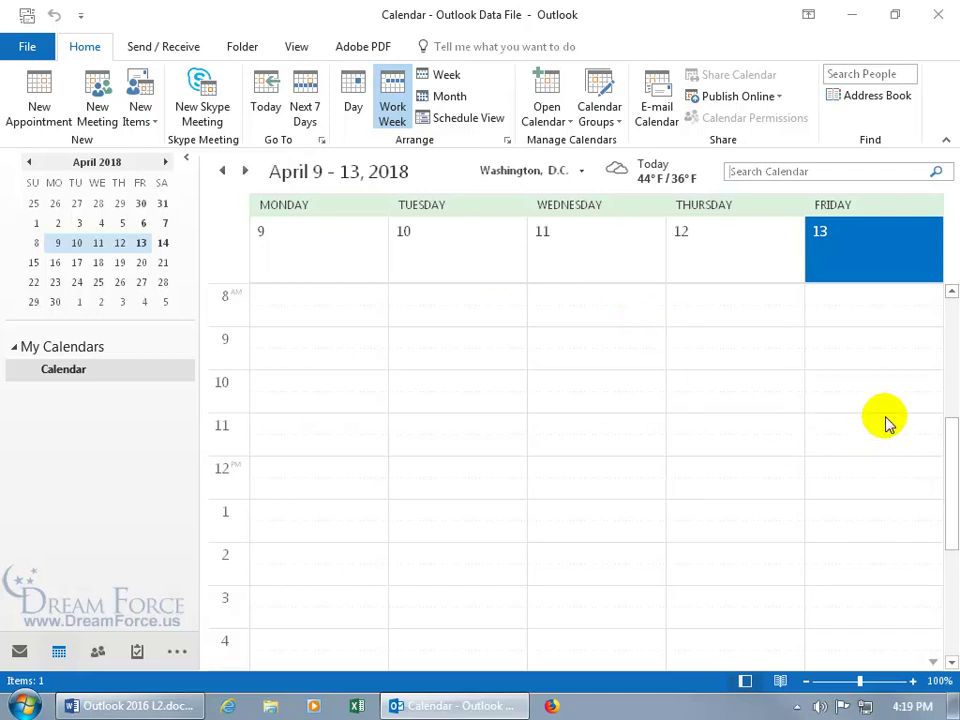
drag(954, 489, 949, 594)
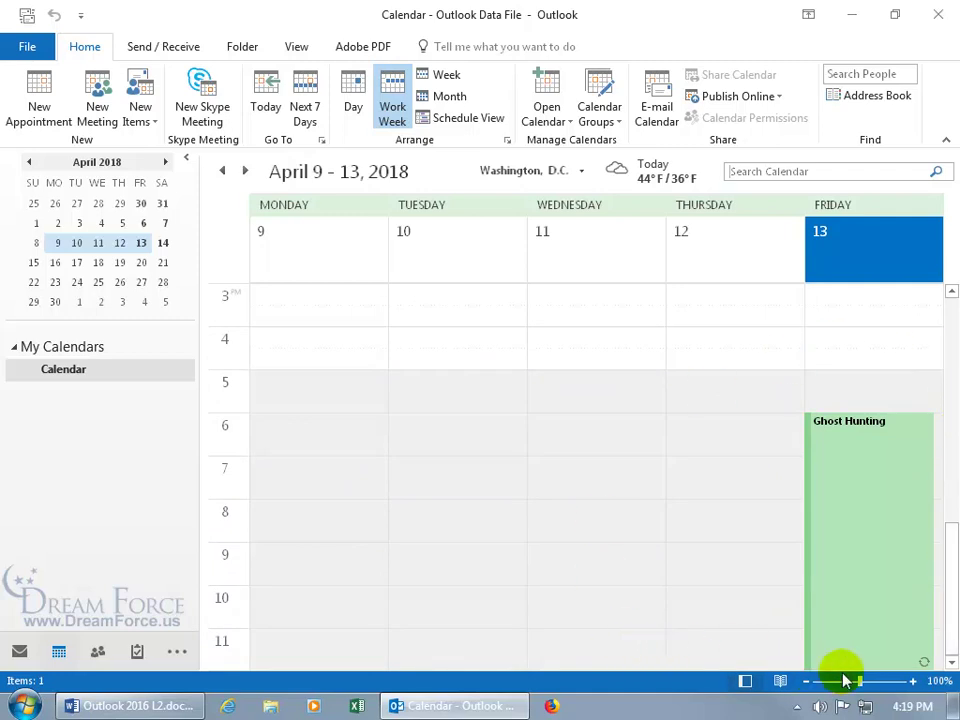
mouse_move(925, 665)
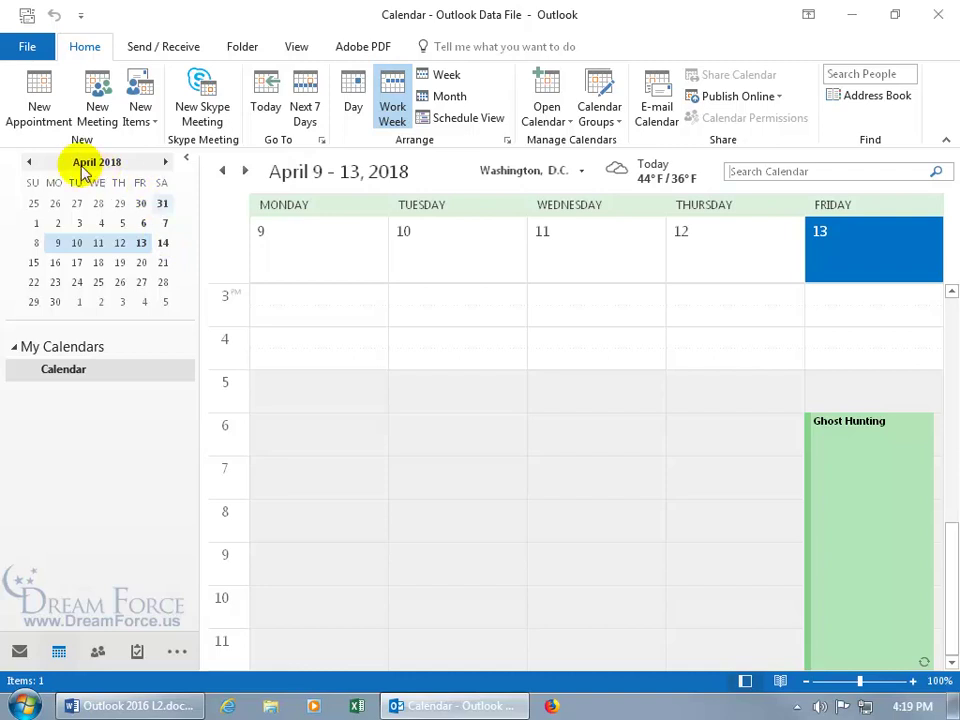
click(29, 162)
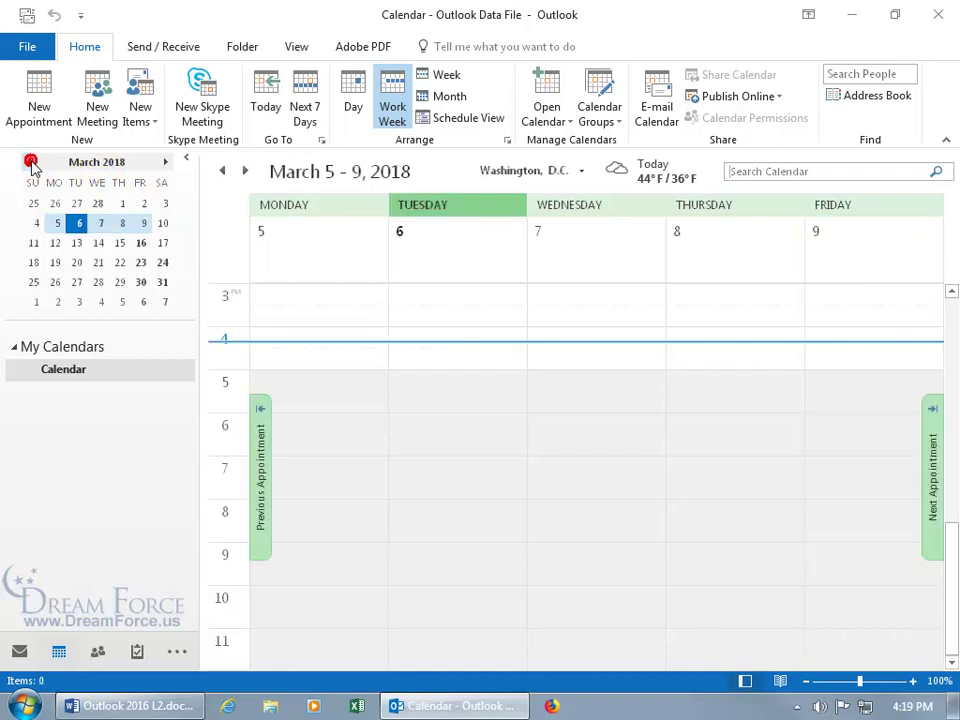
click(122, 263)
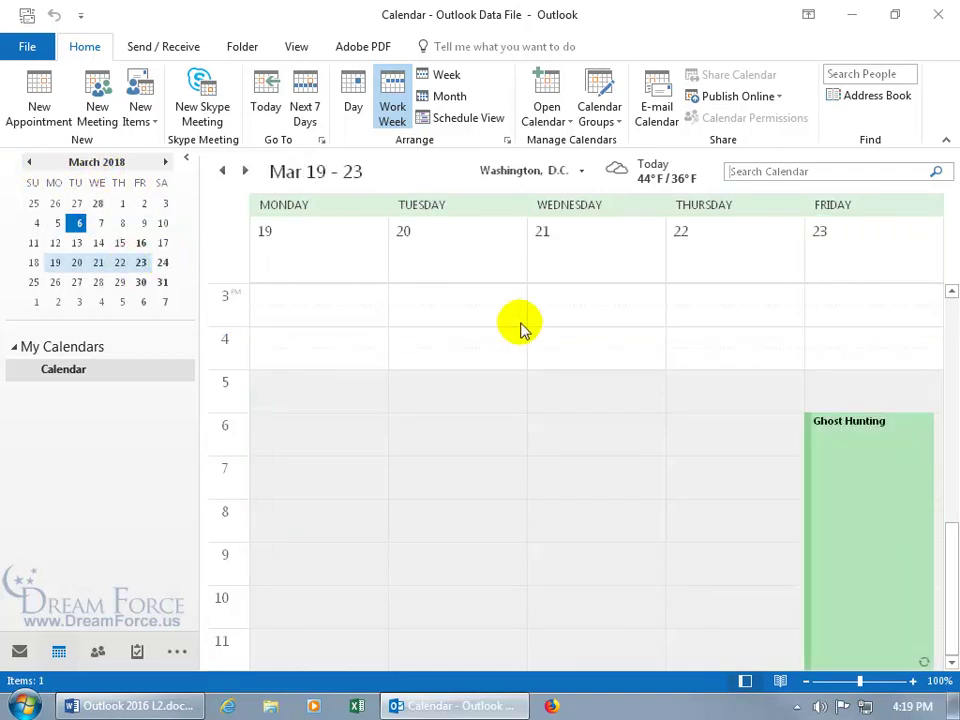
mouse_move(870, 465)
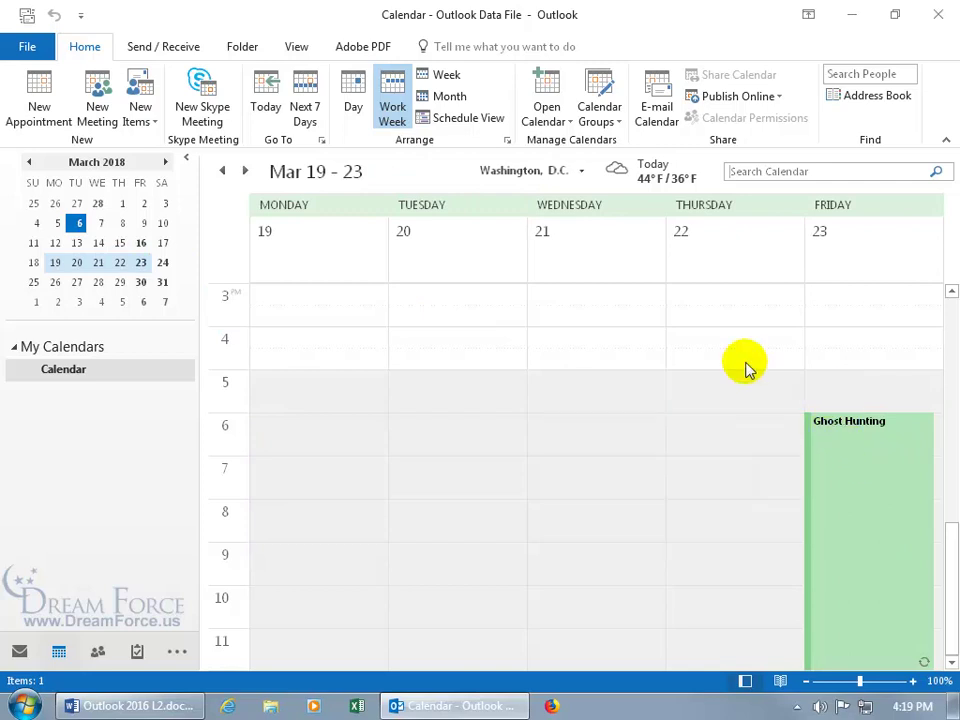
Step: View March 23 and March 24 individually in Day view, then switch back to Month view
click(353, 95)
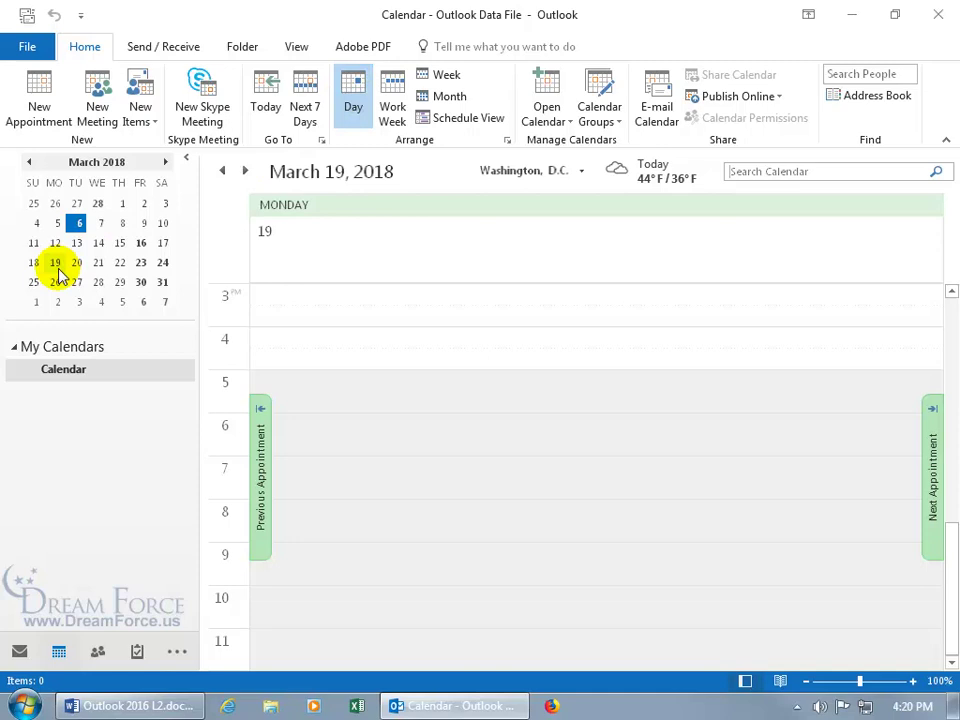
click(141, 263)
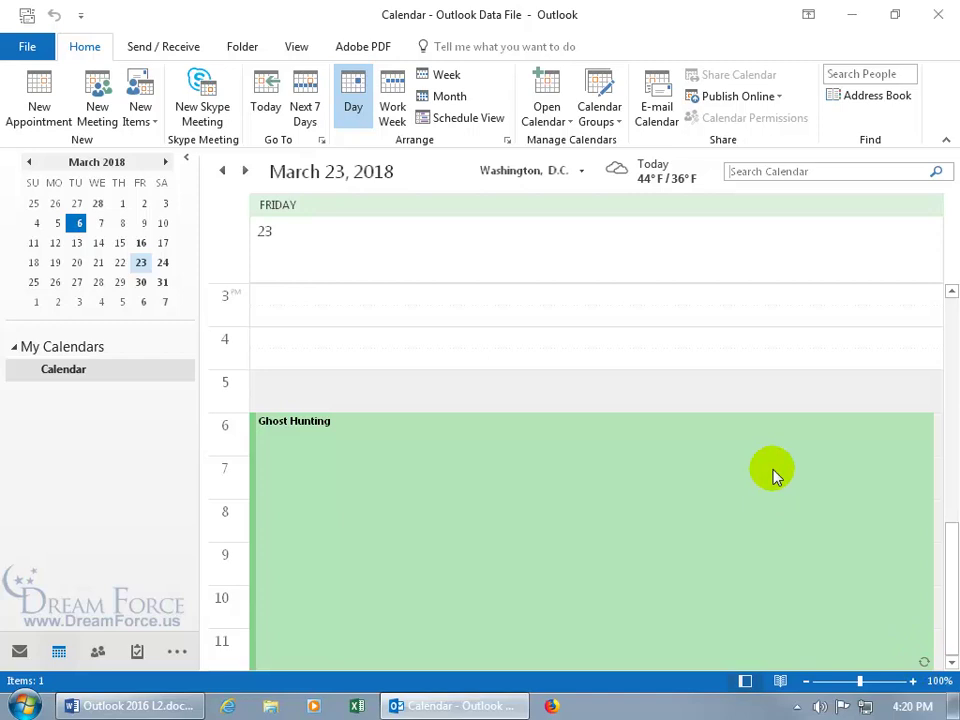
mouse_move(772, 474)
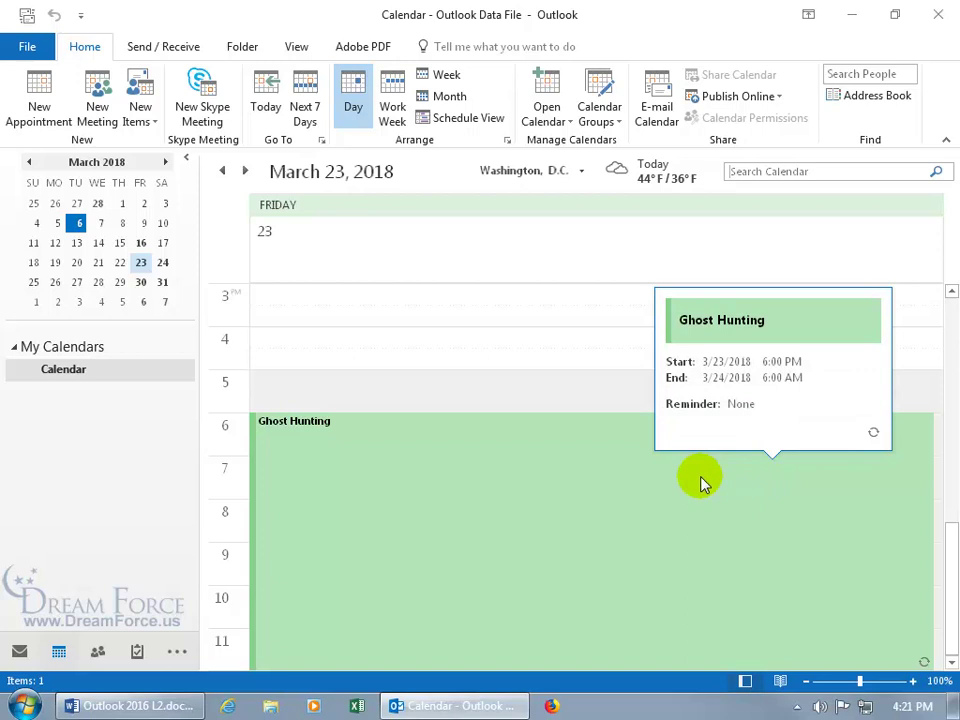
click(163, 262)
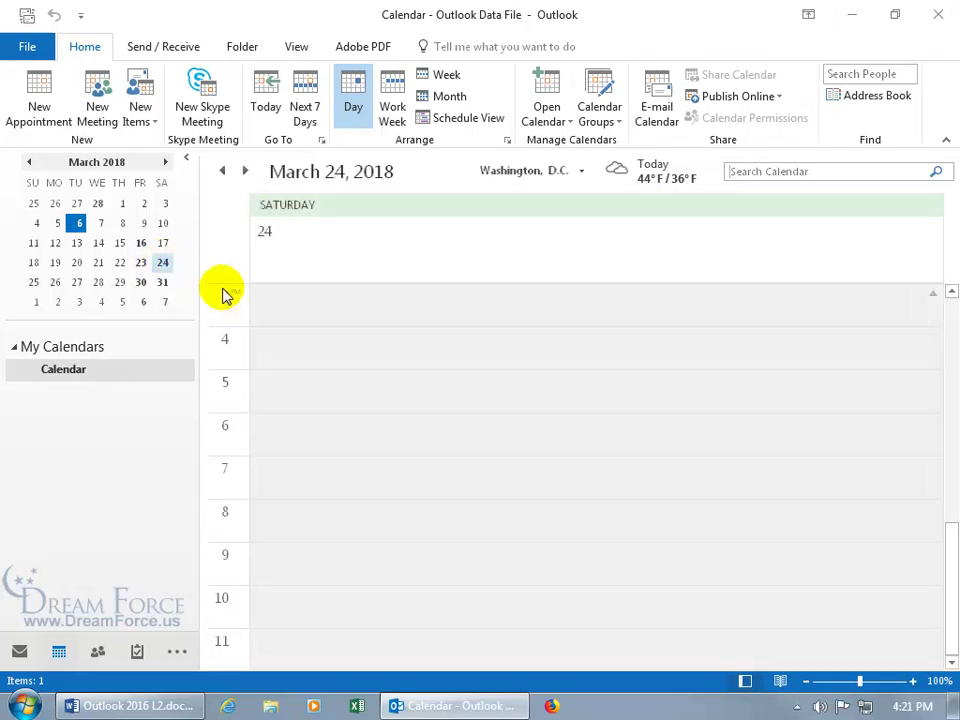
drag(952, 565, 945, 317)
mouse_move(378, 326)
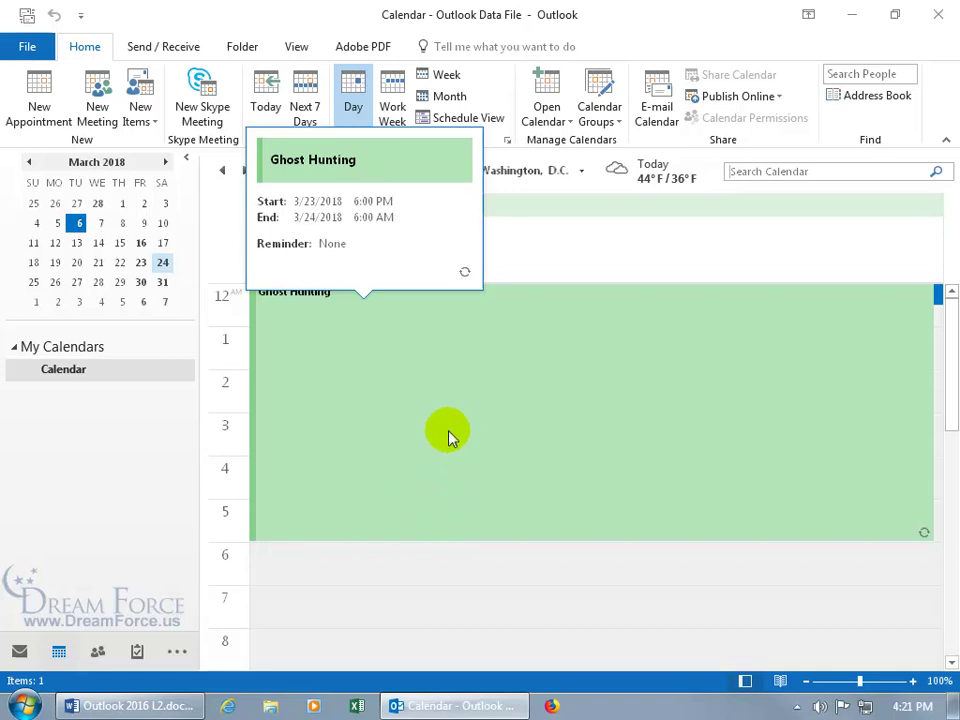
click(450, 97)
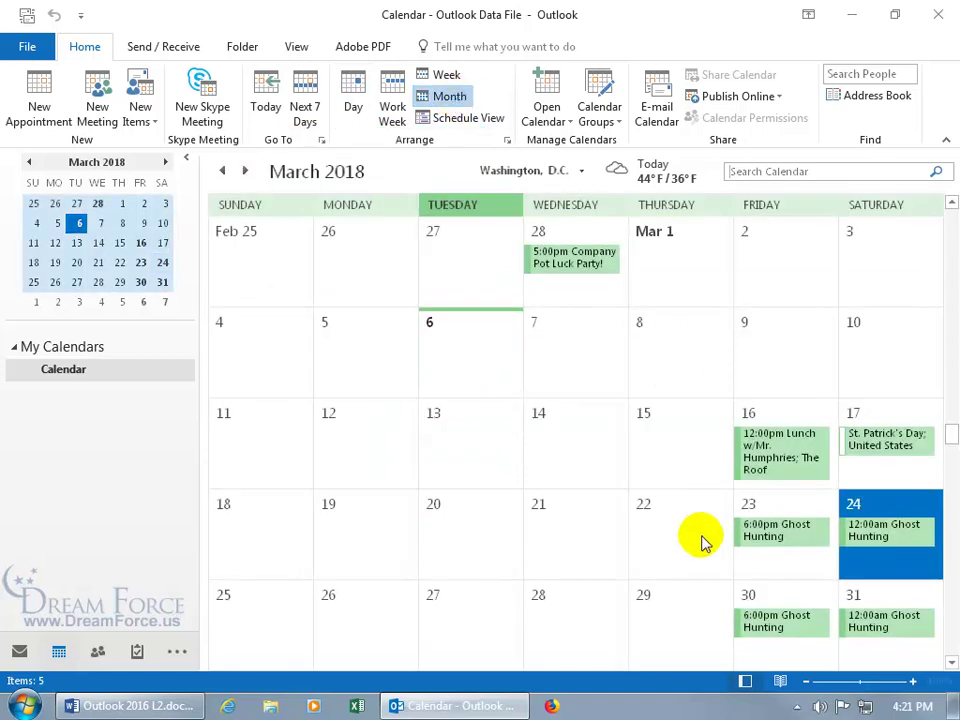
Step: Open the April 6 Ghost Hunting appointment from Month view to get the Open Recurring Item prompt
scroll(951, 662, down, 2)
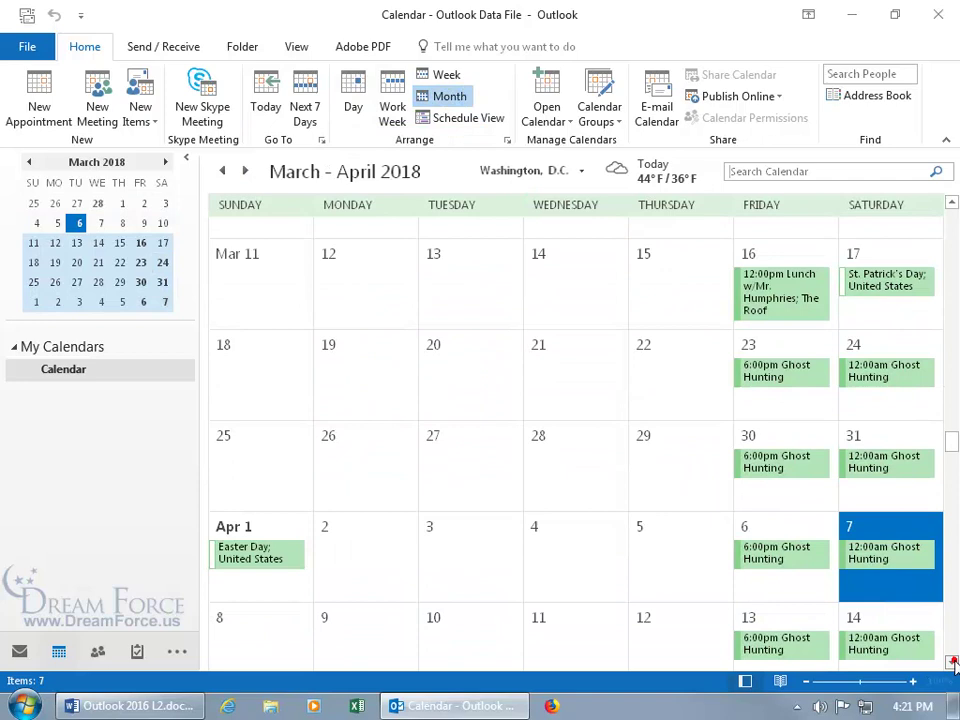
mouse_move(768, 538)
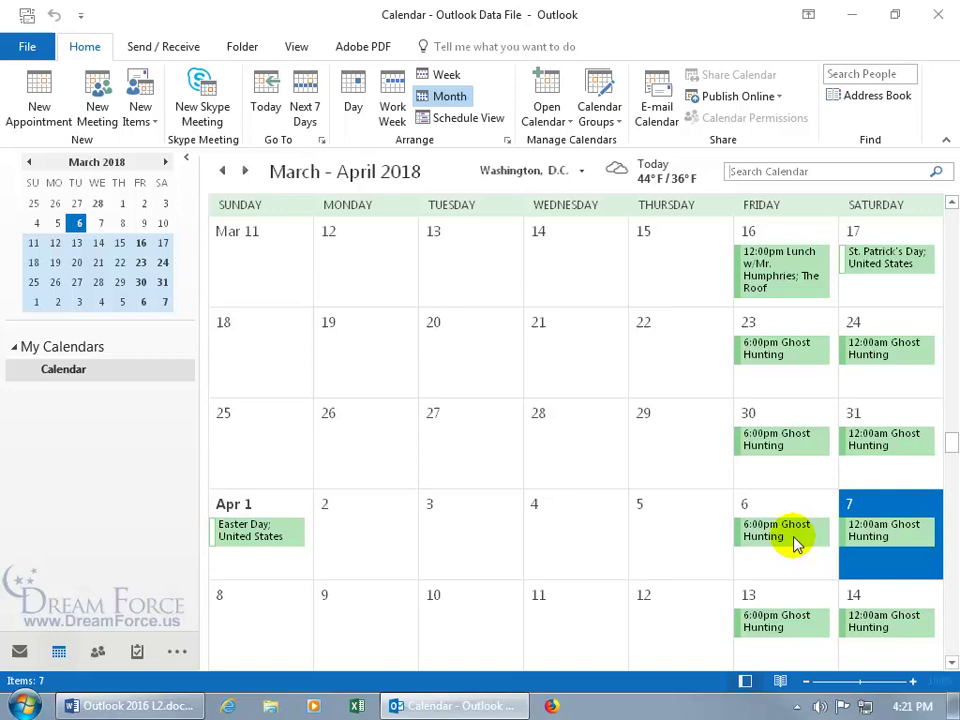
click(787, 532)
double_click(787, 532)
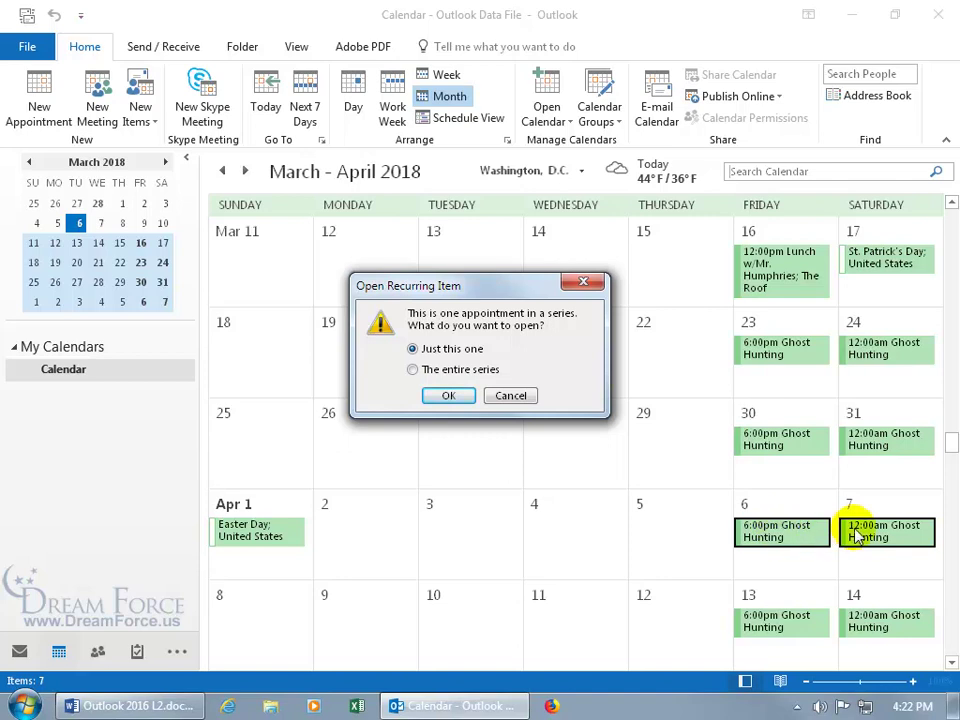
Step: Change just the April 6 occurrence to 8:30 PM–6:00 AM and save it
click(450, 395)
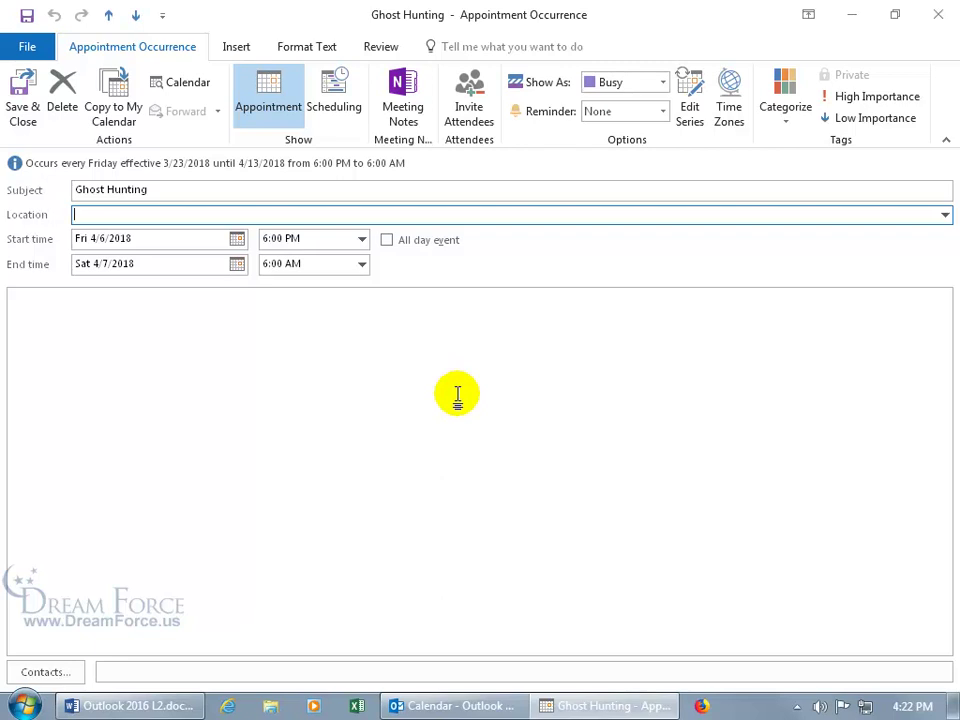
click(361, 239)
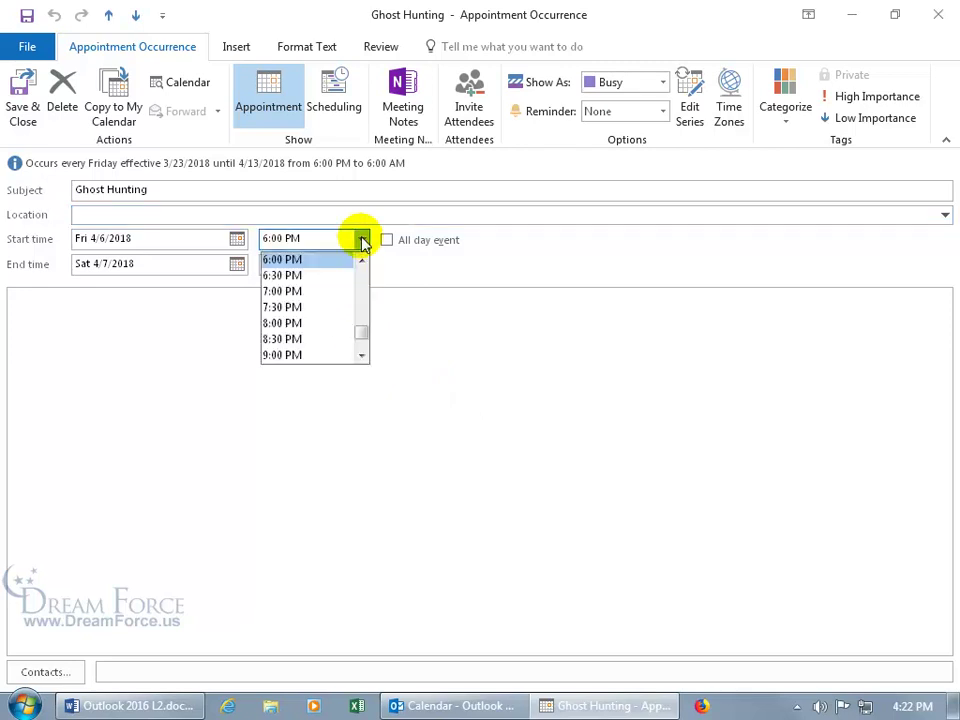
click(299, 338)
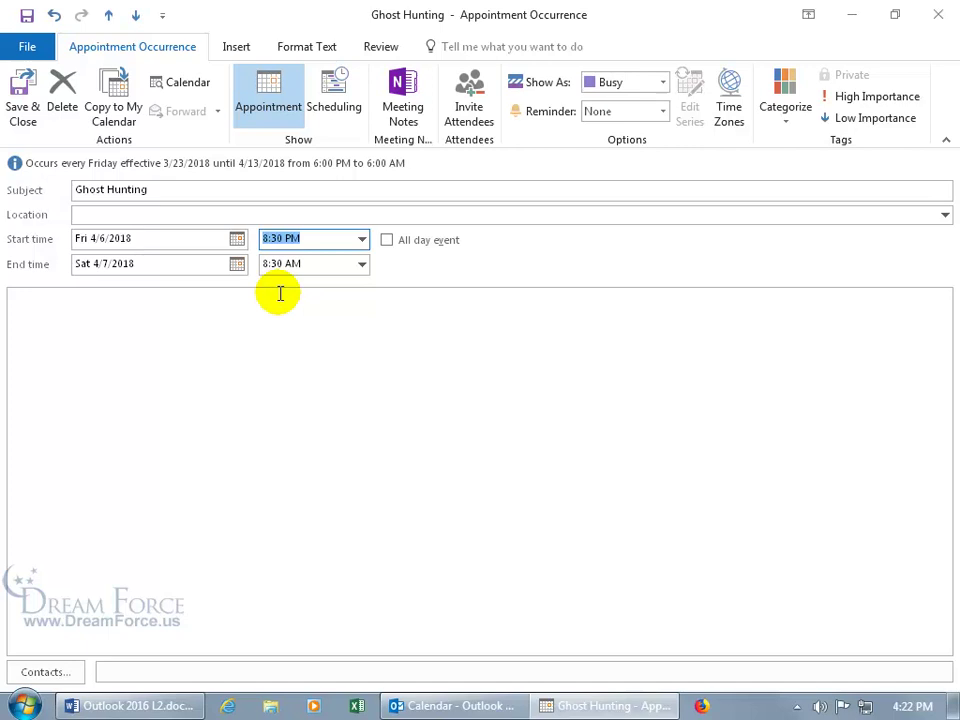
click(361, 264)
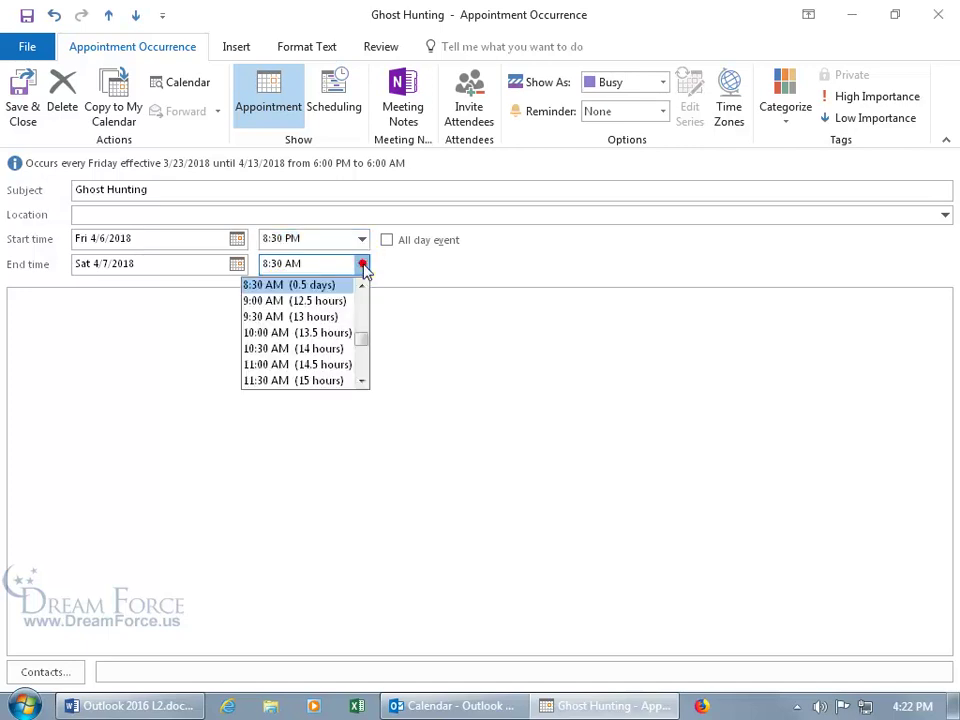
click(362, 286)
click(362, 286)
click(362, 286)
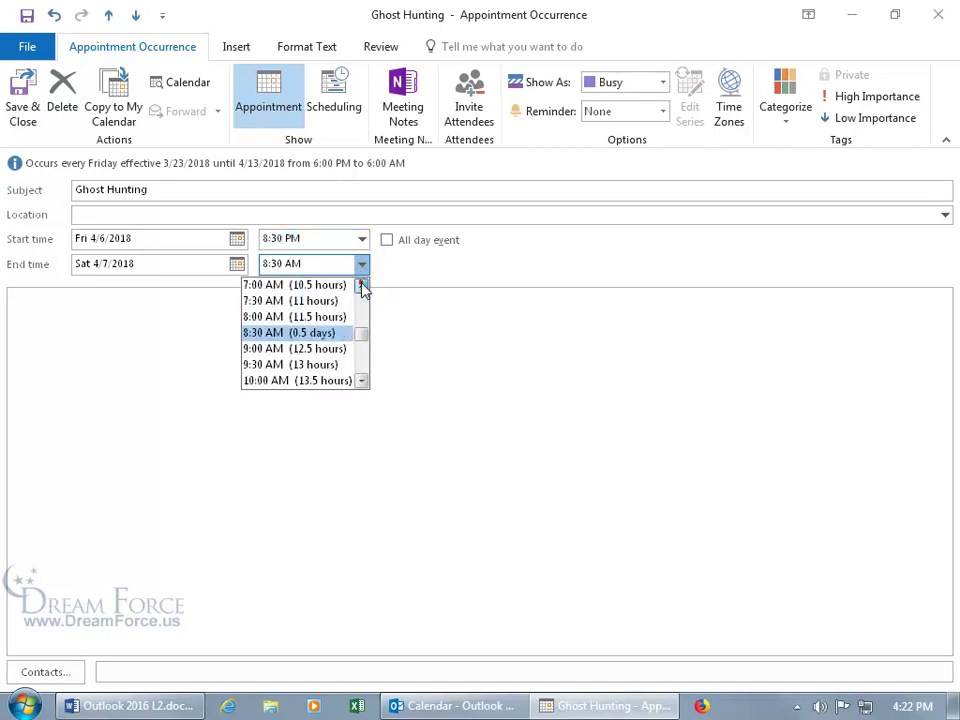
click(362, 286)
click(362, 286)
click(345, 285)
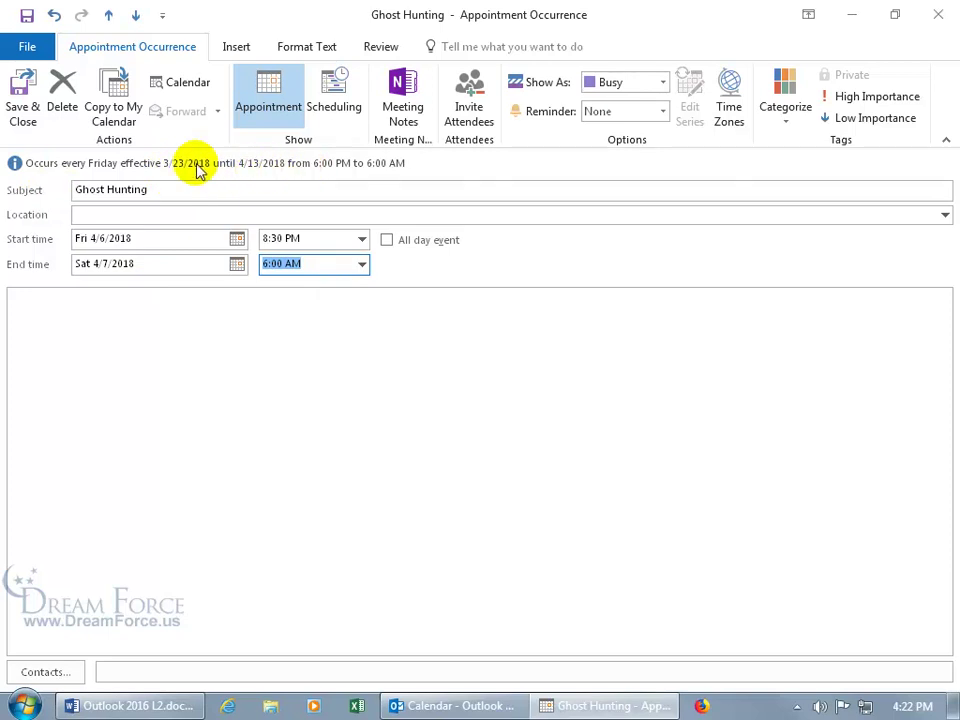
click(30, 104)
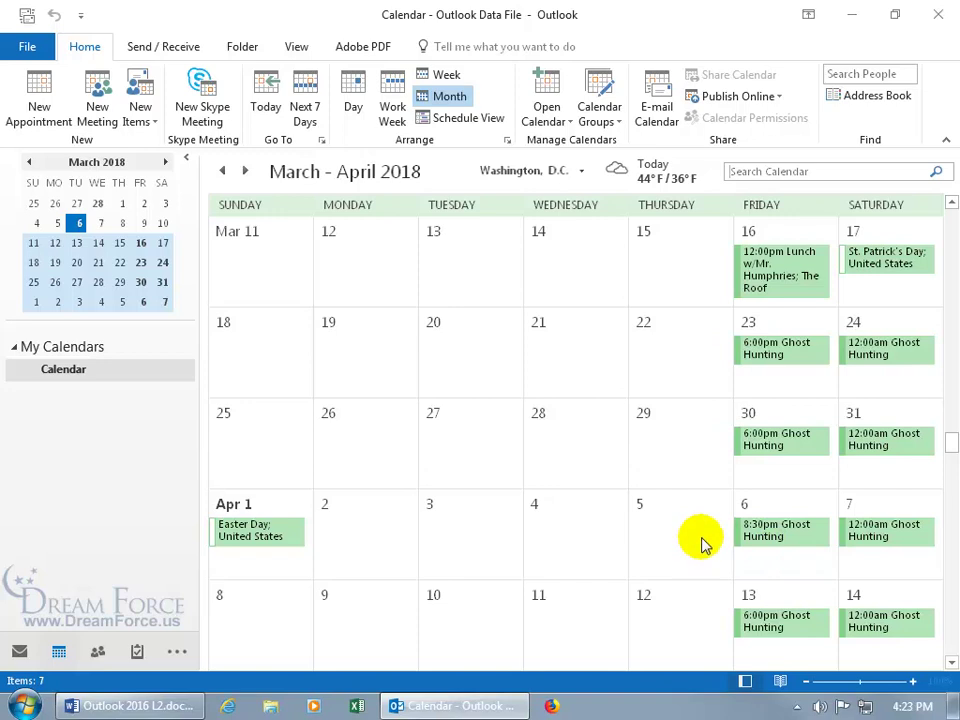
Step: Reopen the April 6 8:30 PM Ghost Hunting appointment to get the occurrence-or-series prompt
double_click(766, 518)
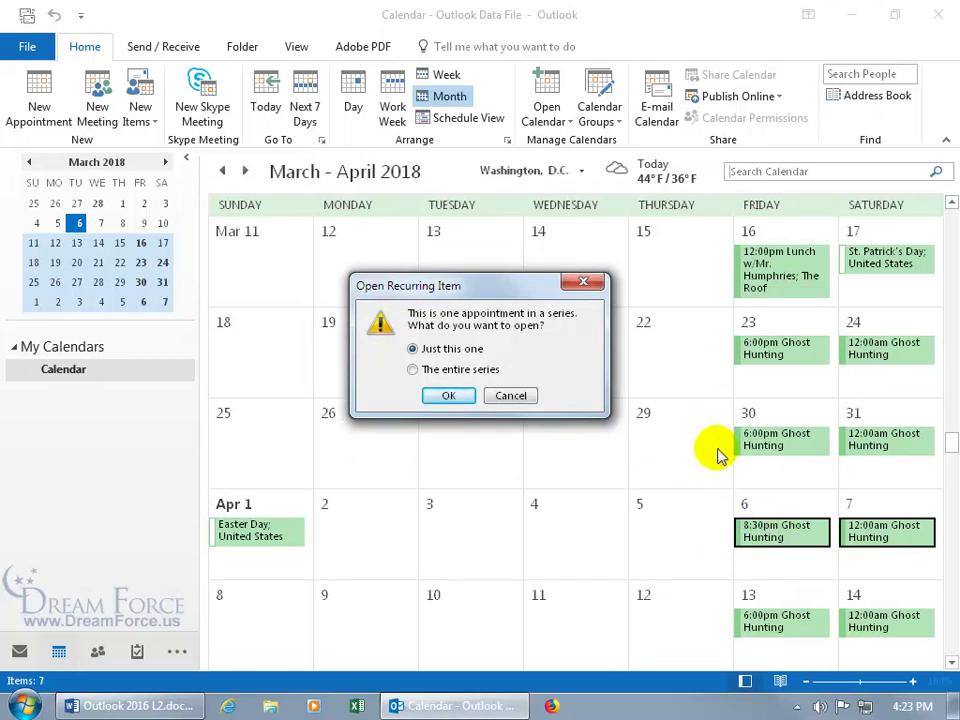
Step: Open the entire Ghost Hunting series and its recurrence settings
click(440, 370)
click(450, 396)
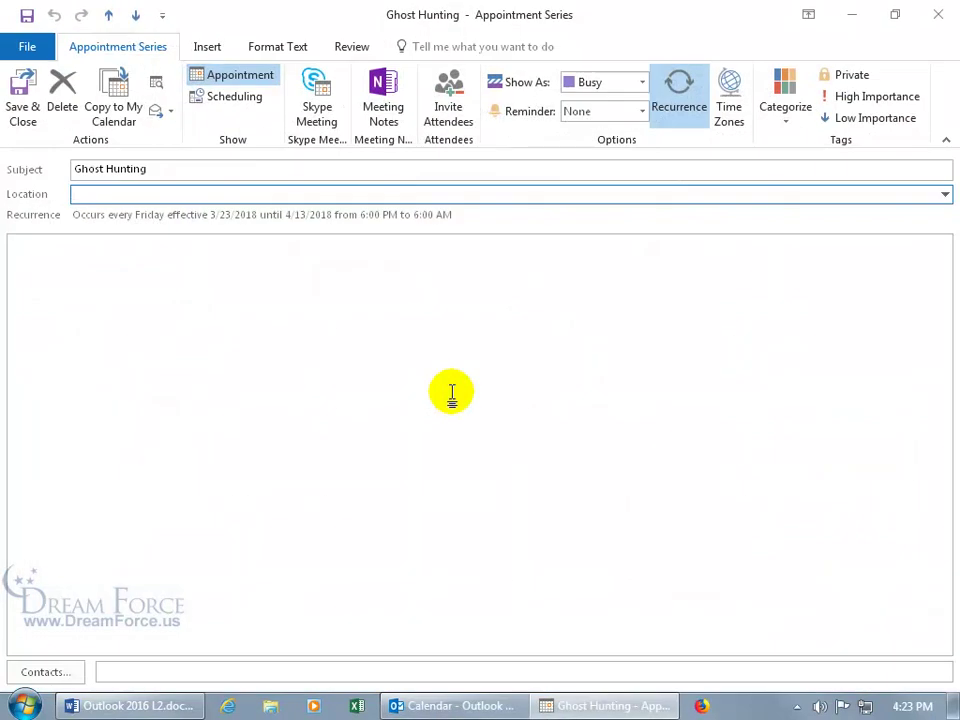
click(686, 104)
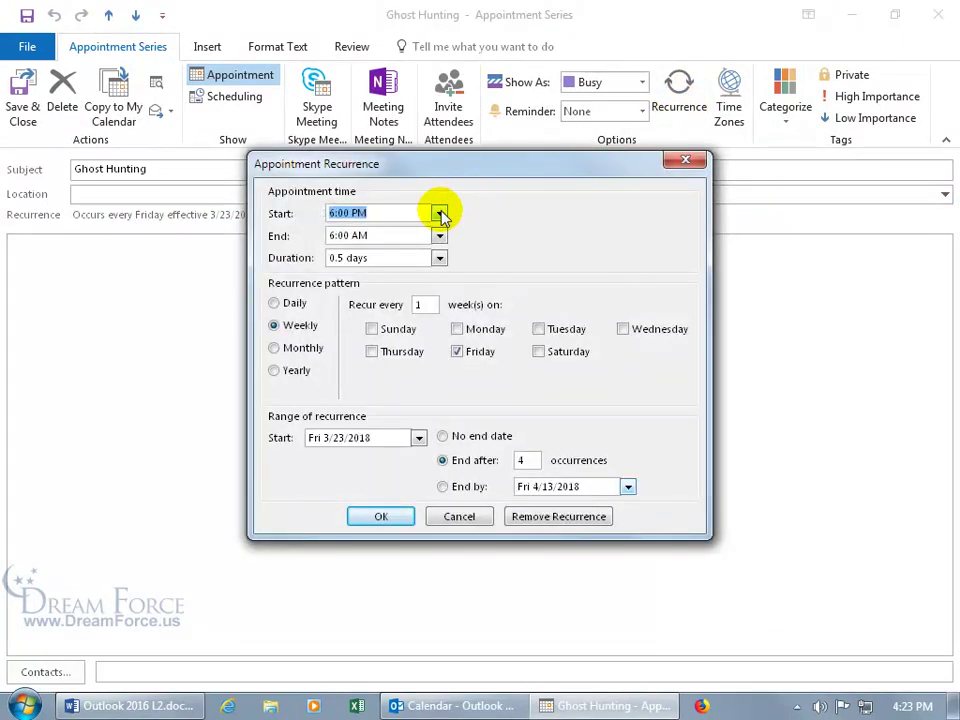
Step: Set the series to 7:00 PM–6:00 AM, accepting that single-occurrence changes are discarded
click(329, 216)
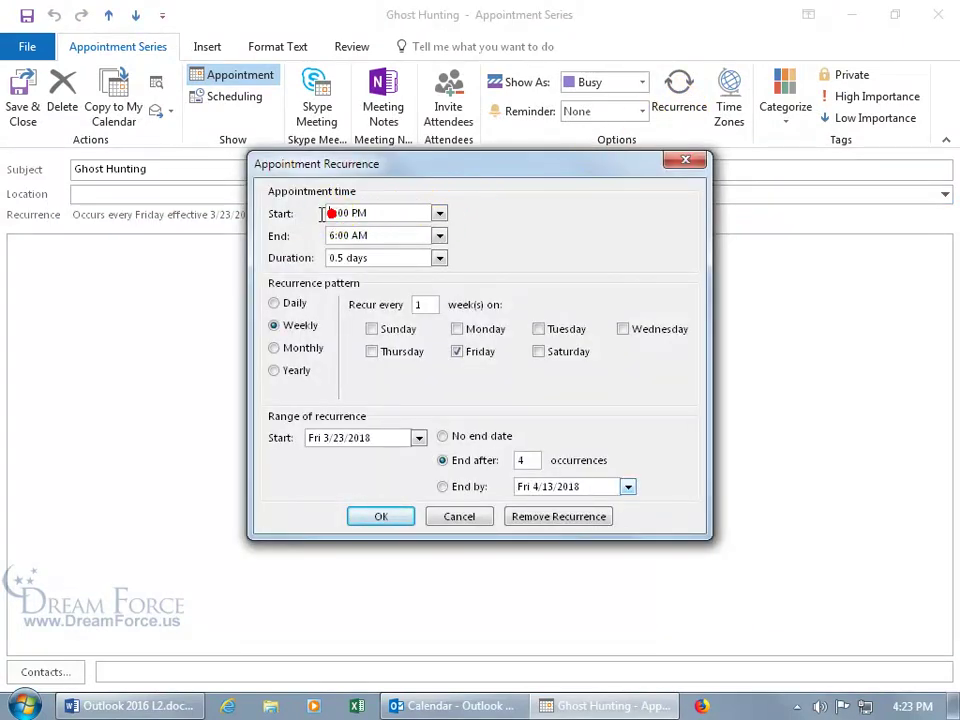
key(Delete)
text(7)
key(Tab)
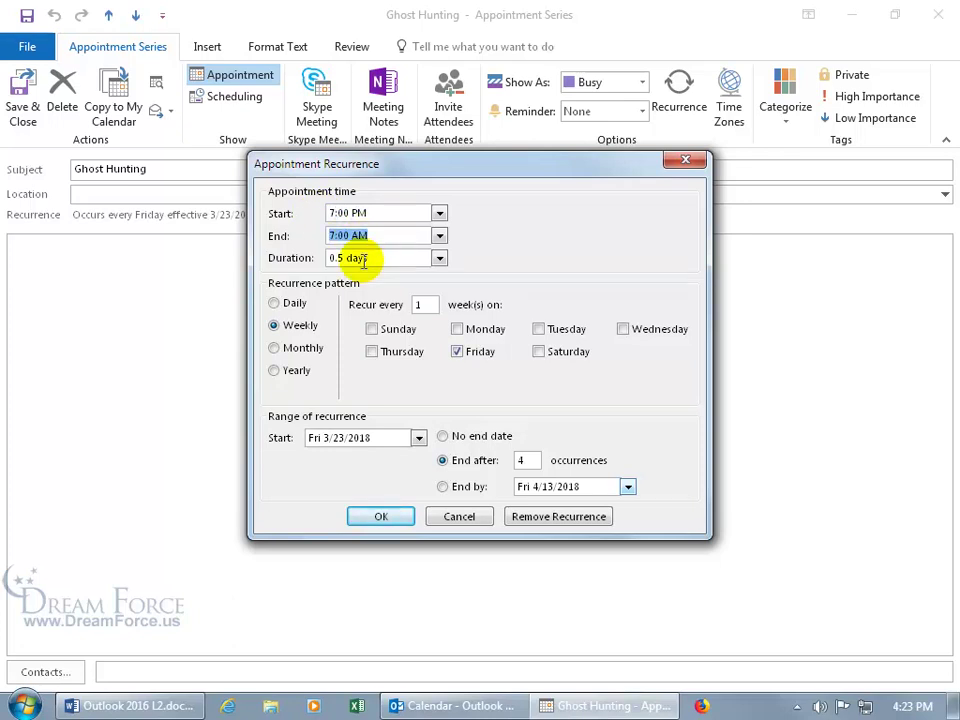
click(439, 236)
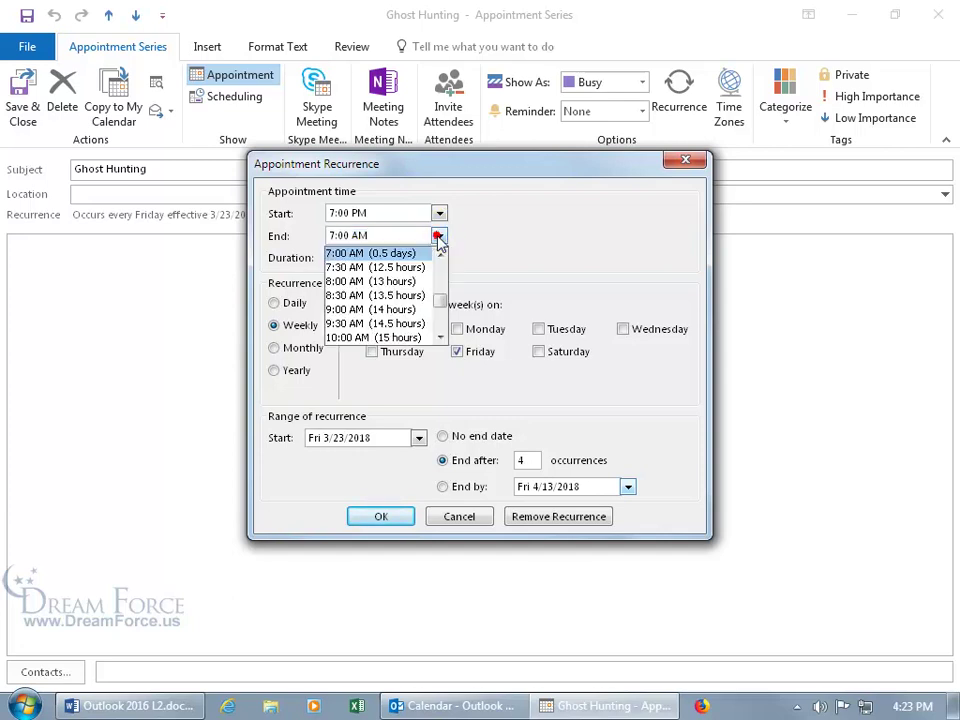
click(439, 254)
click(439, 254)
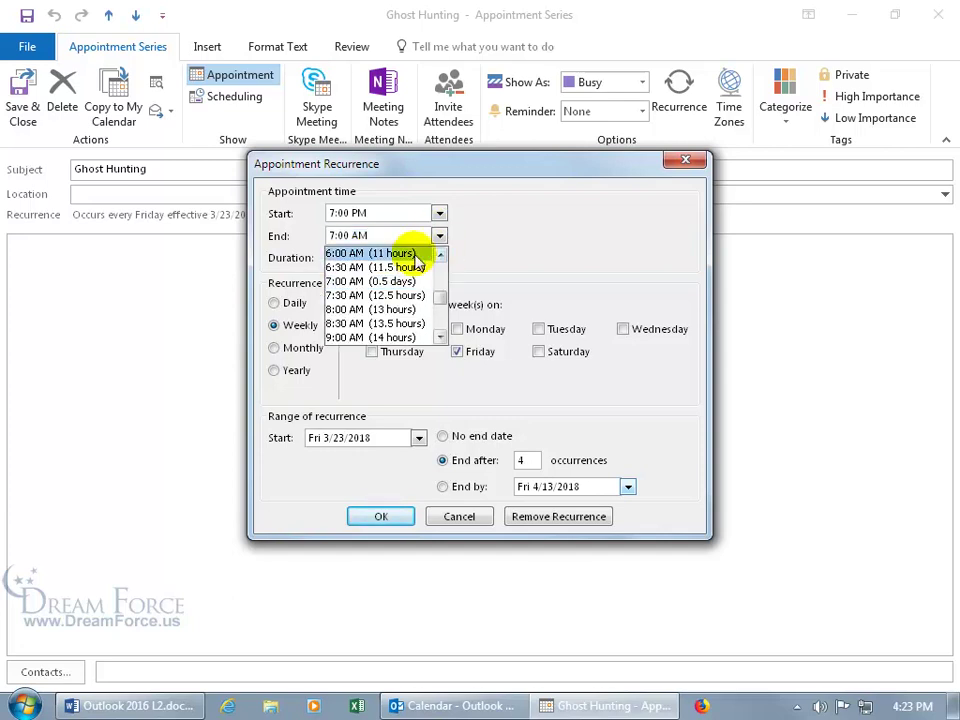
click(423, 253)
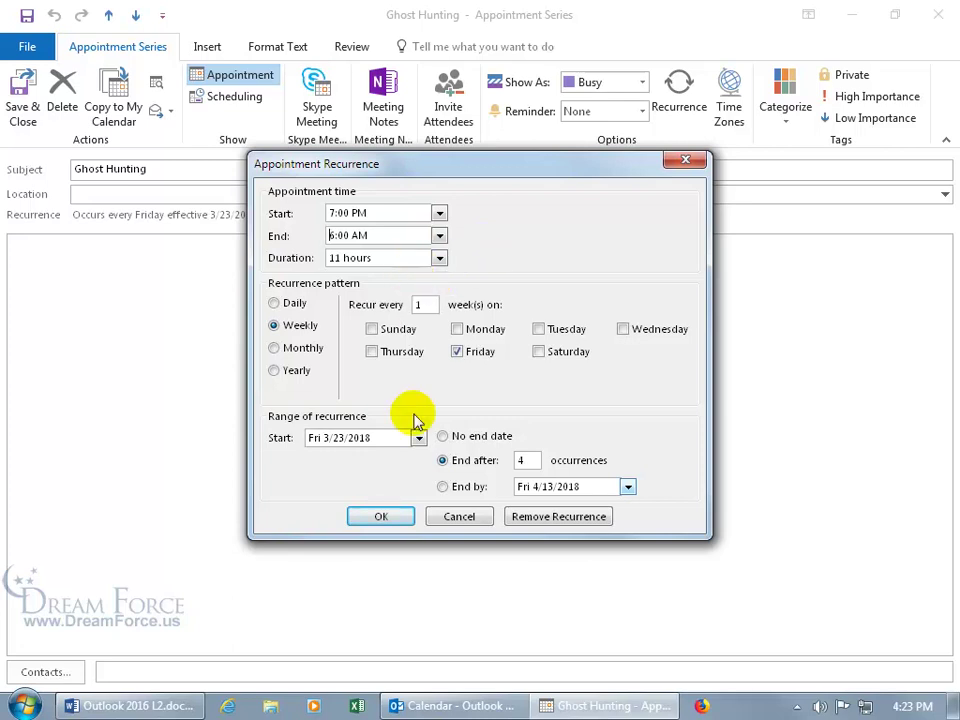
click(381, 516)
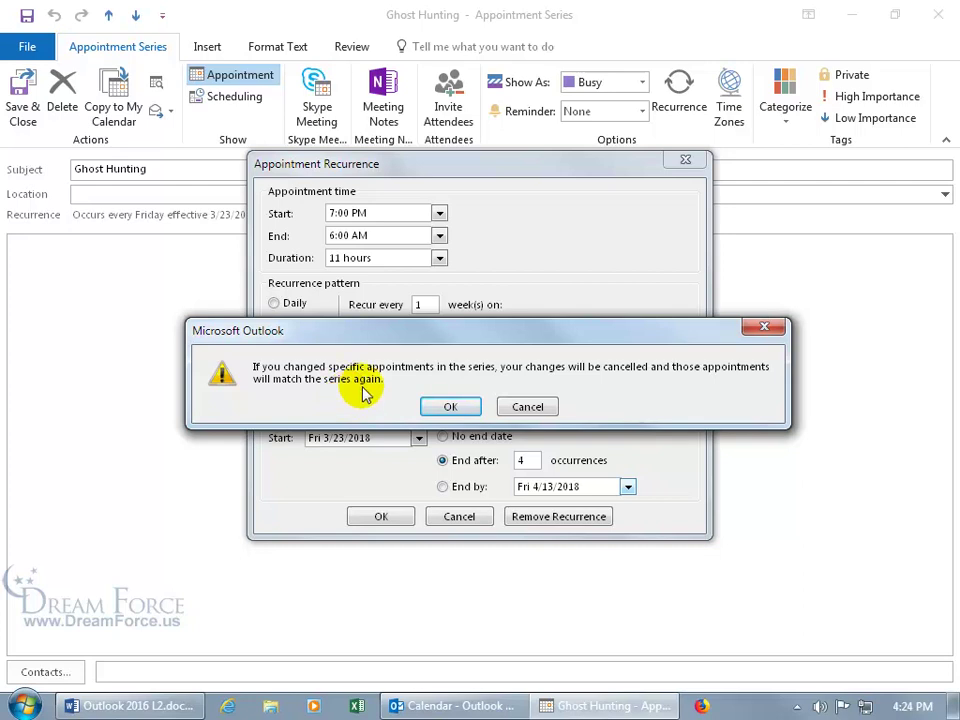
click(455, 407)
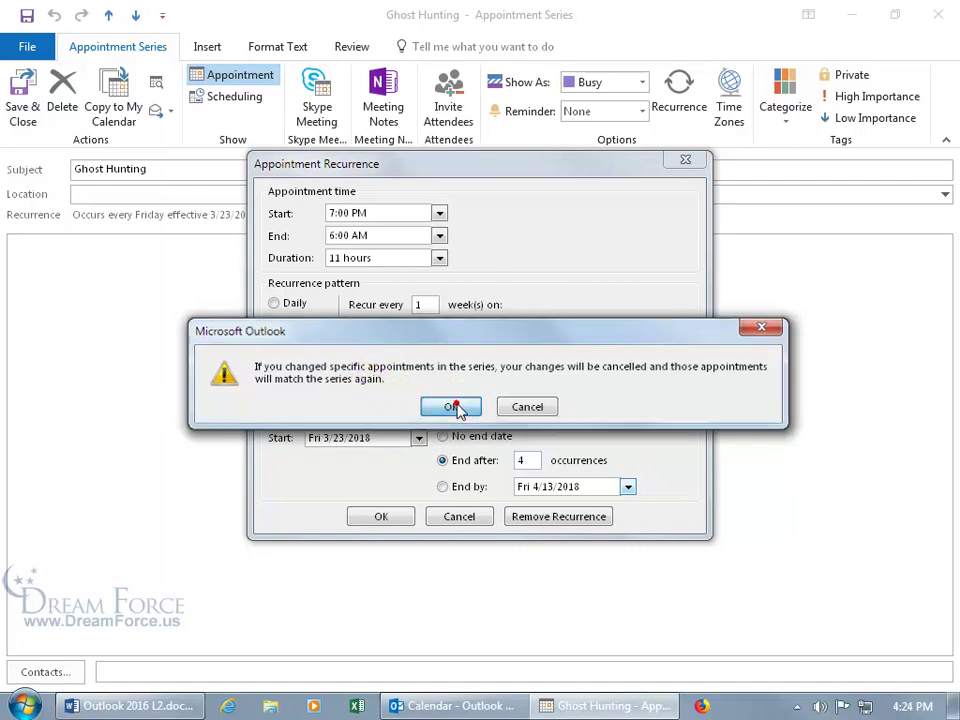
click(24, 98)
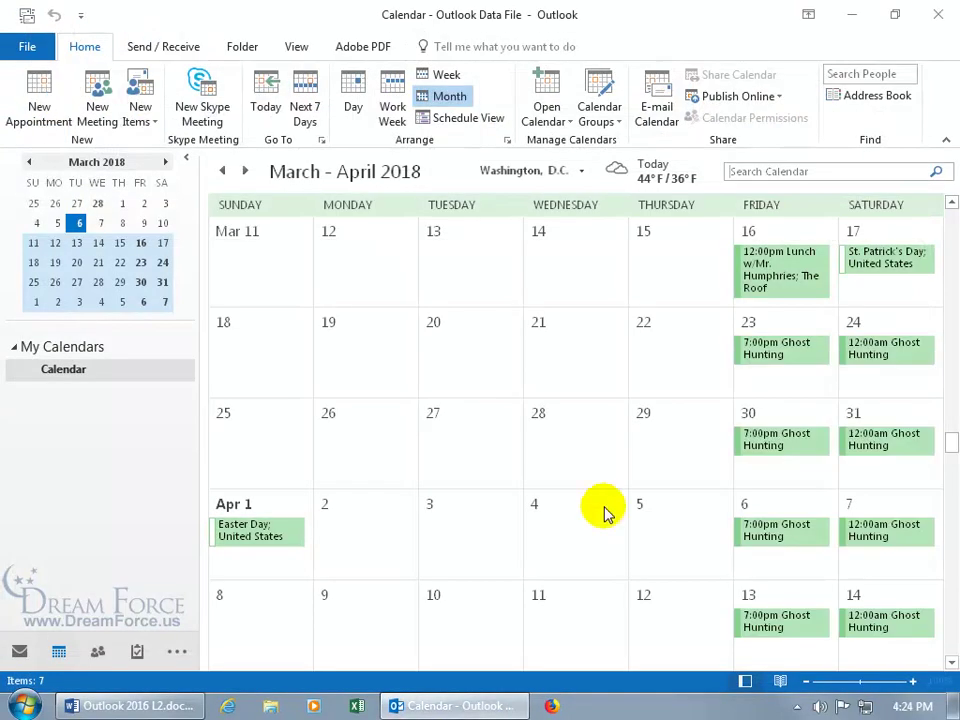
mouse_move(770, 540)
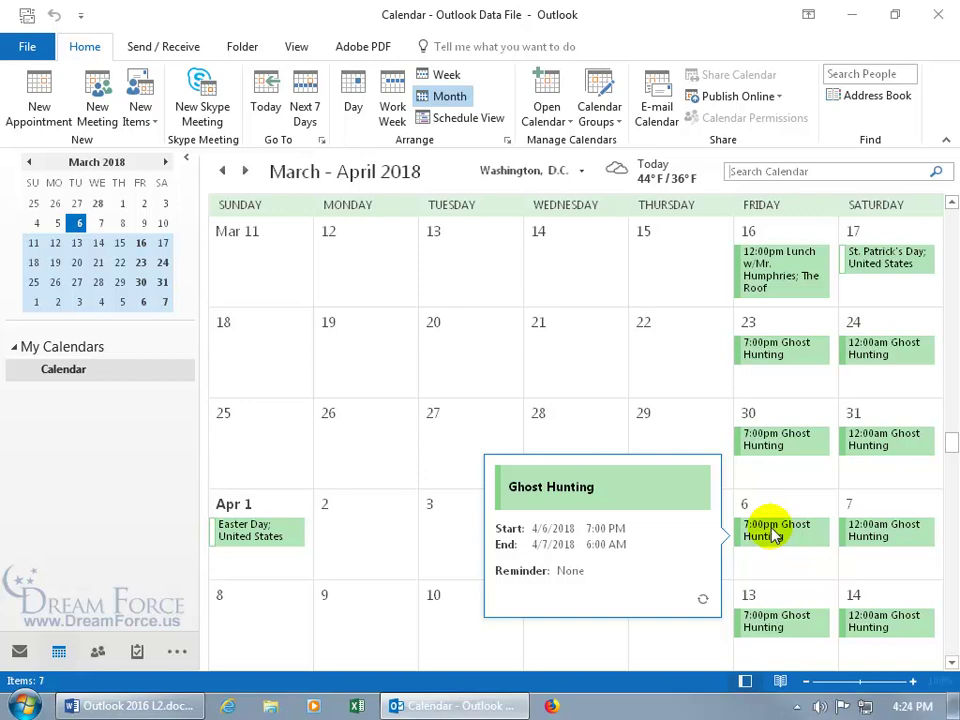
double_click(775, 535)
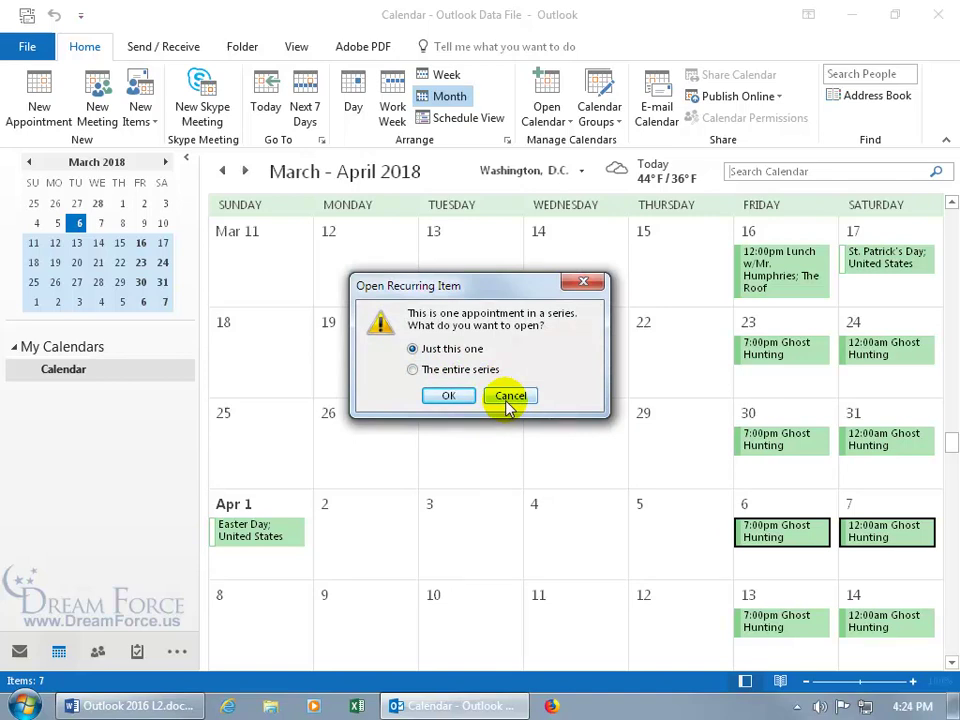
click(448, 396)
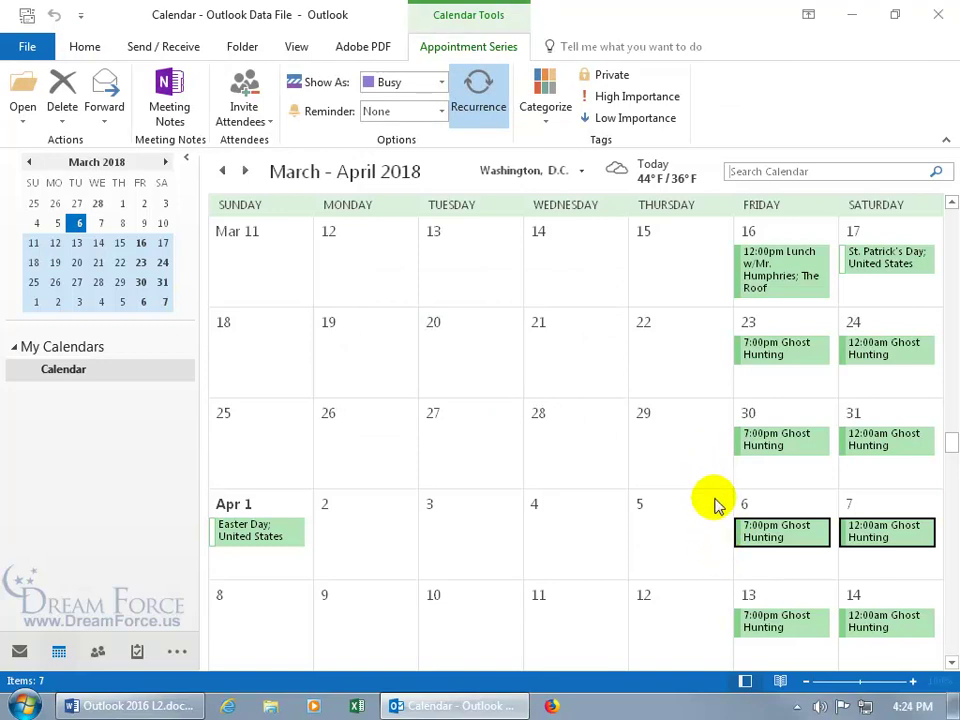
Step: Delete only the April 6 occurrence with Delete Occurrence from the context menu
right_click(783, 536)
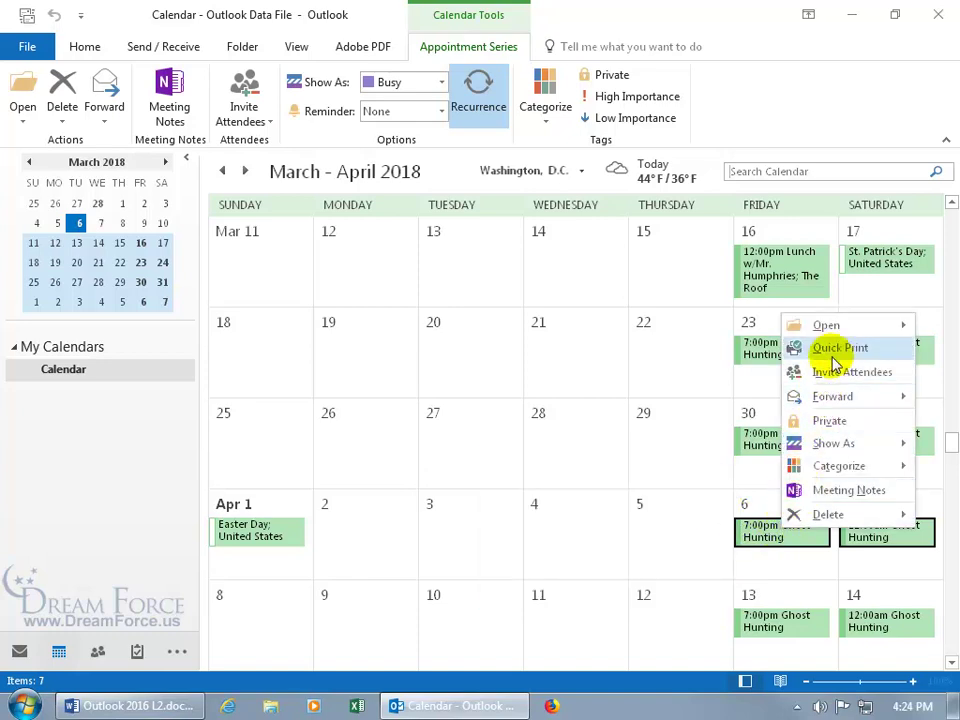
mouse_move(831, 326)
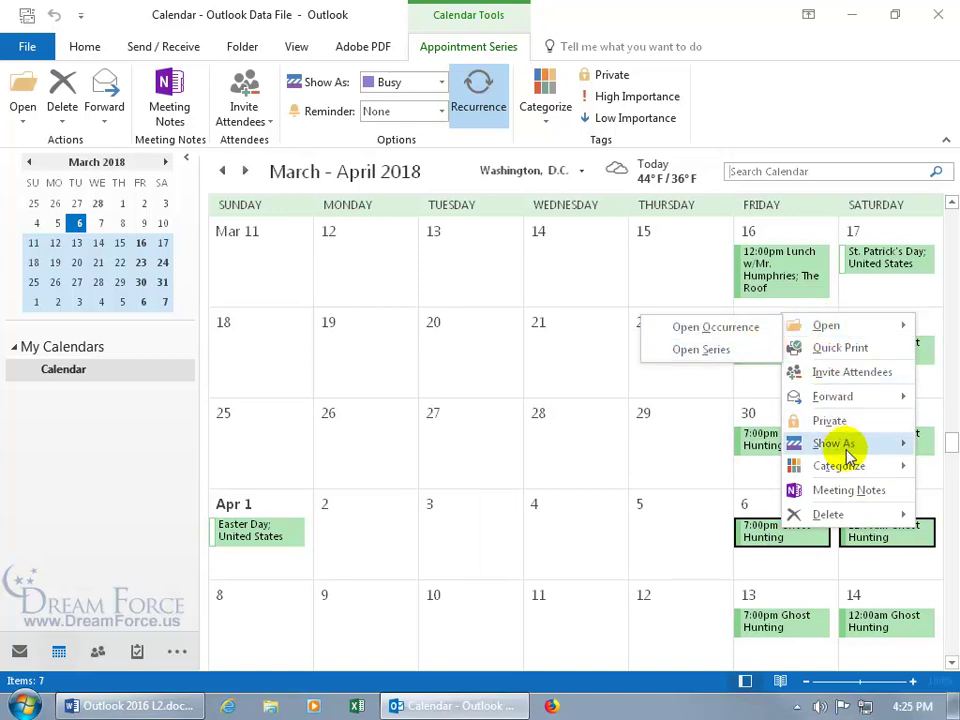
mouse_move(848, 514)
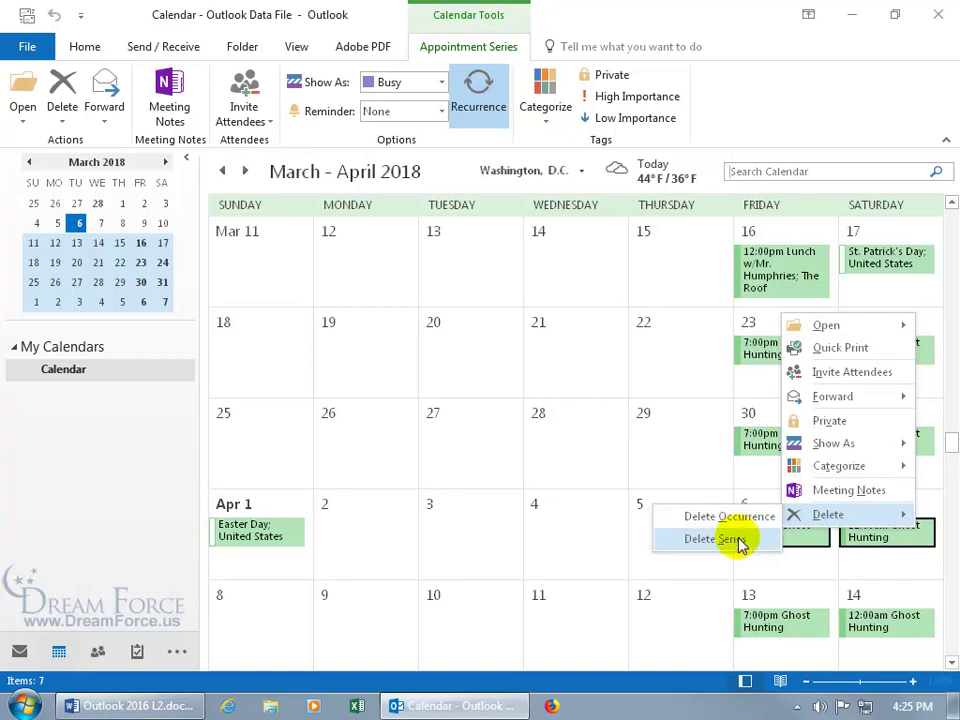
click(690, 519)
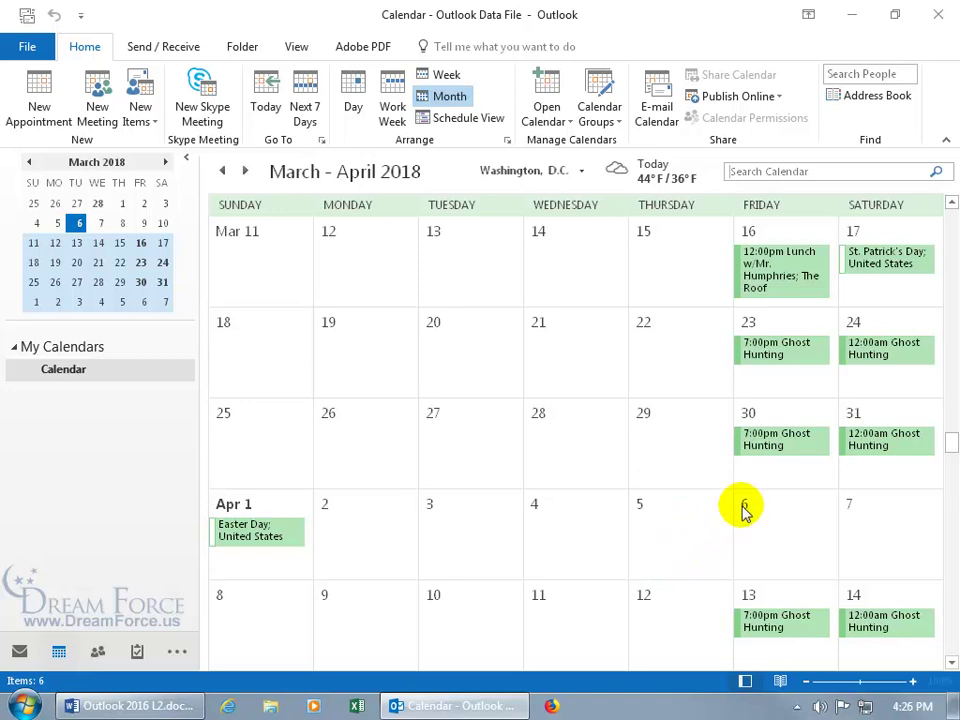
Step: Open the entire series from the March 30 appointment and bring up its recurrence settings
mouse_move(797, 450)
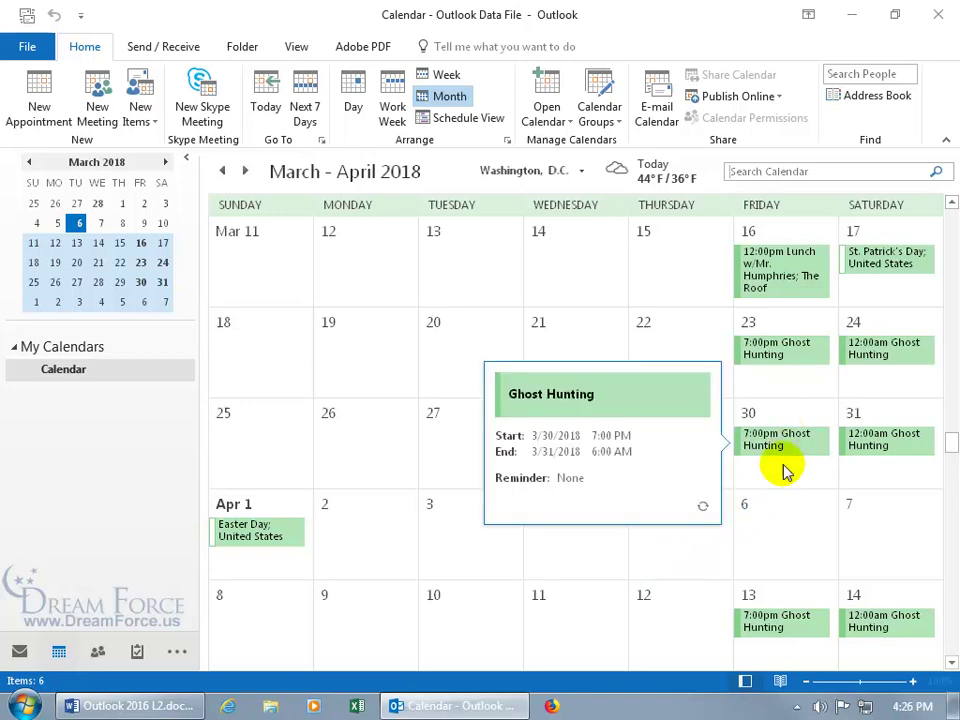
double_click(797, 446)
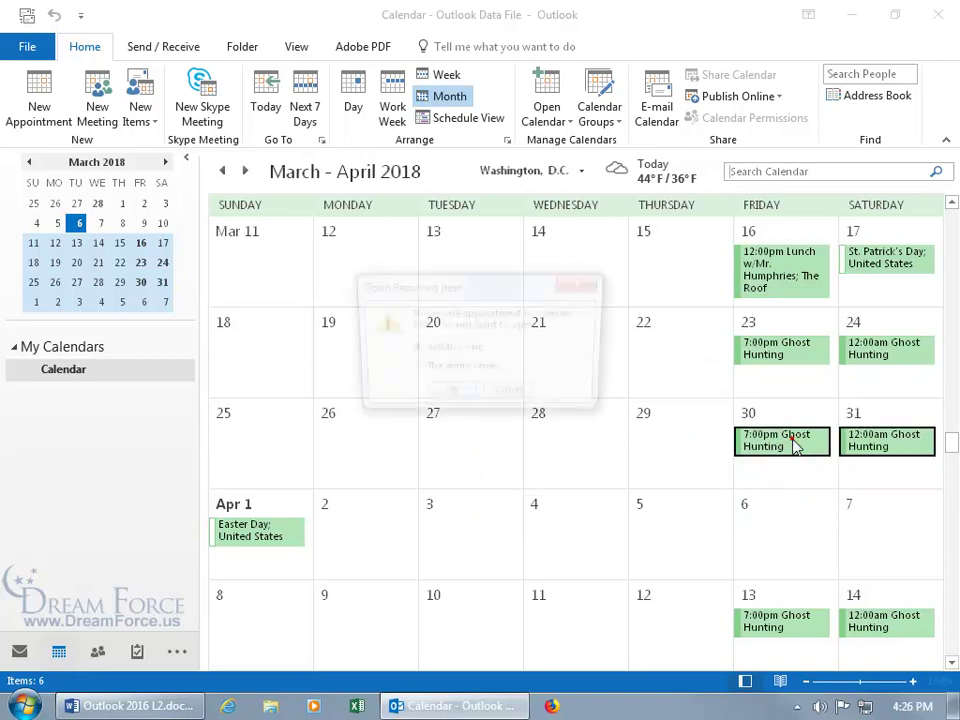
click(465, 378)
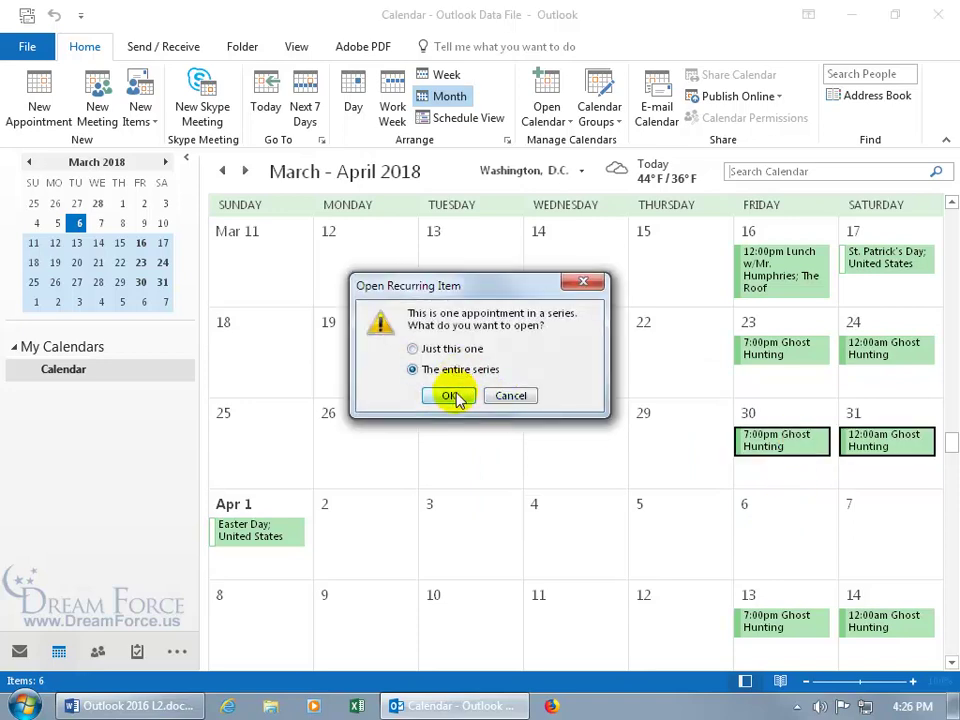
click(450, 394)
click(677, 101)
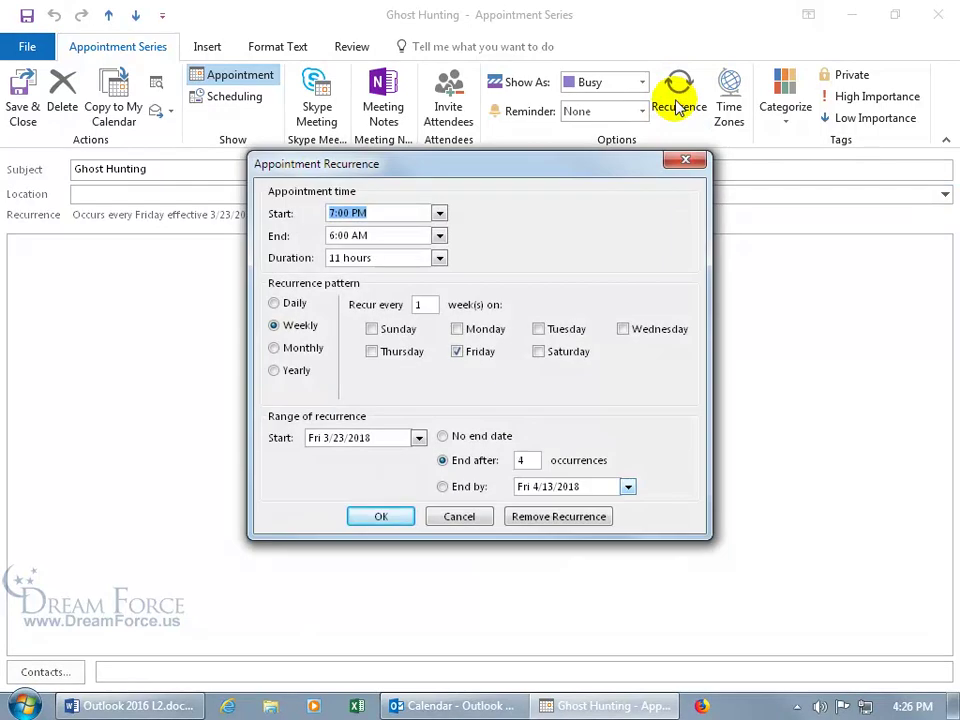
Step: Set the recurrence times to 6:00 PM start and 6:00 AM end
click(328, 212)
key(Delete)
text(6)
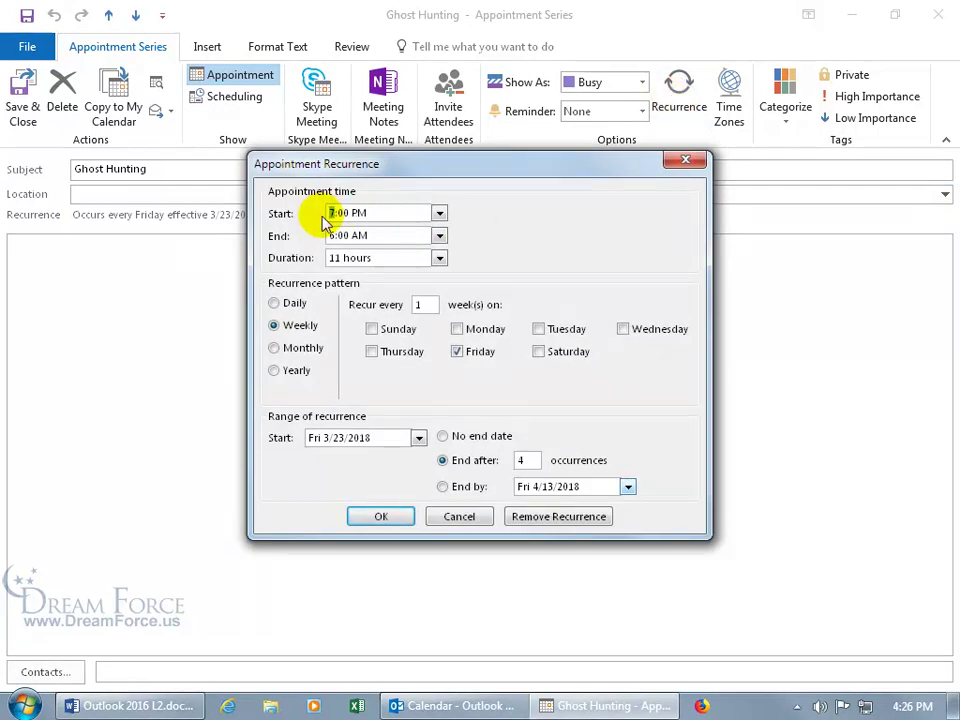
key(Tab)
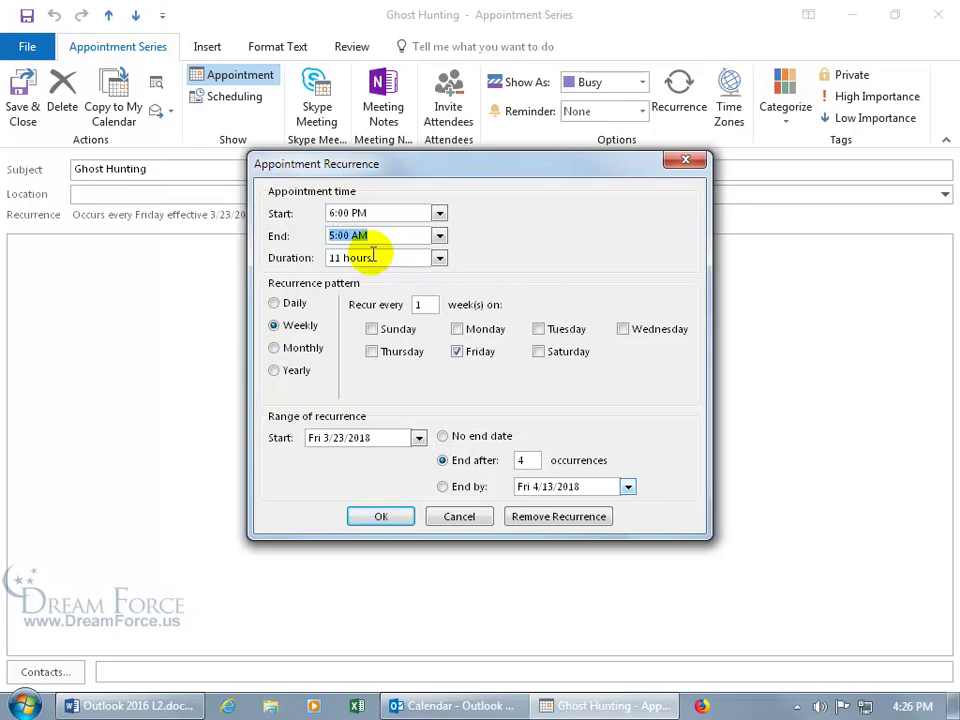
click(439, 236)
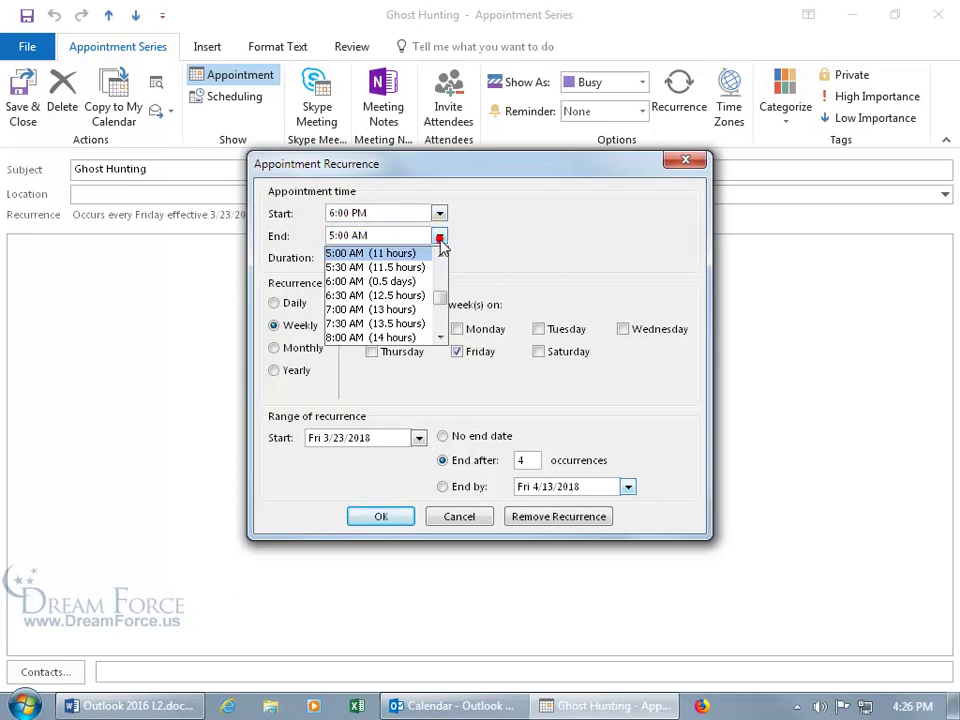
click(360, 281)
click(396, 516)
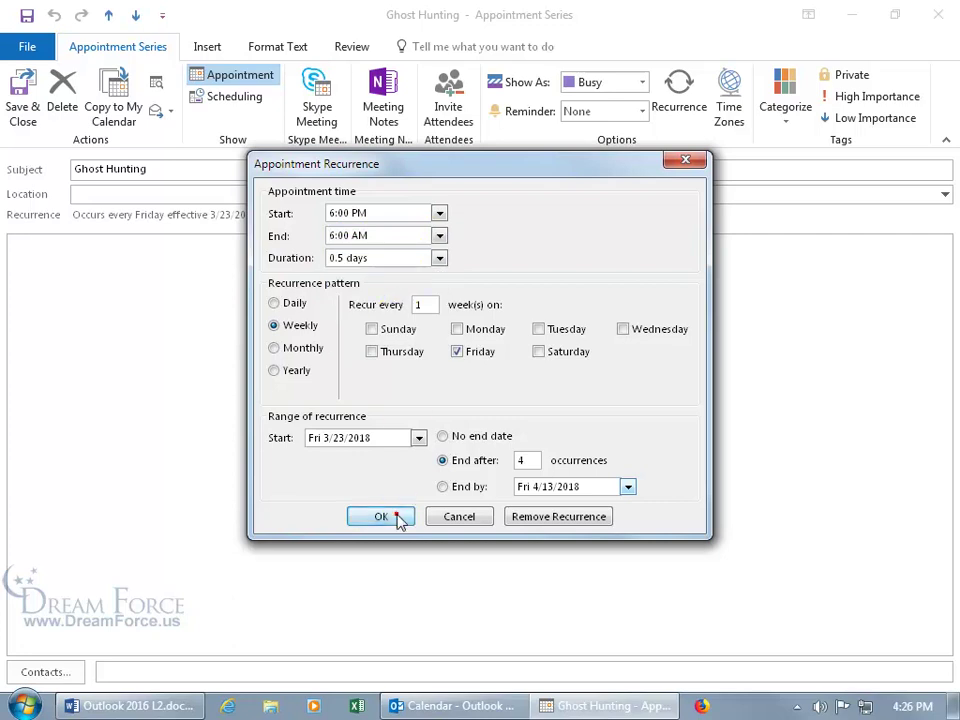
Step: Save and close the Ghost Hunting appointment series window
click(38, 100)
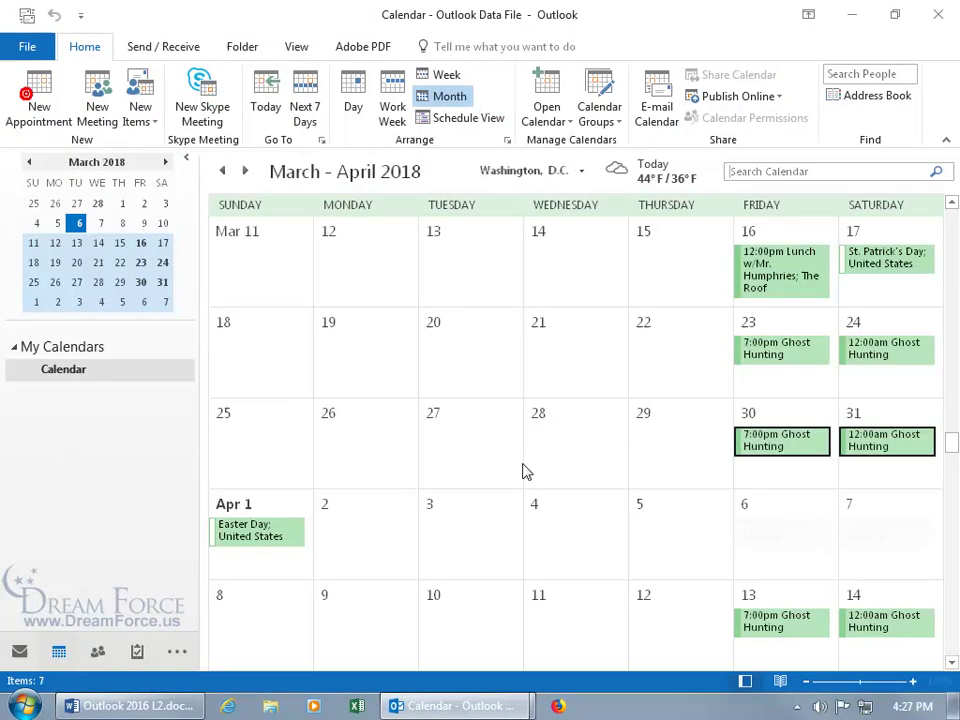